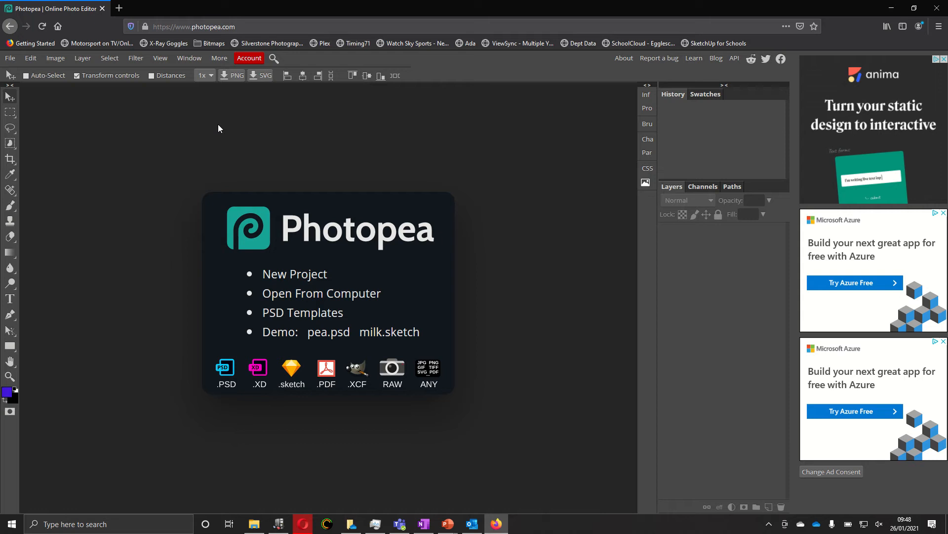
Step: Create a new project named Logo, 400 px wide and 400 px high, with a white background
click(10, 59)
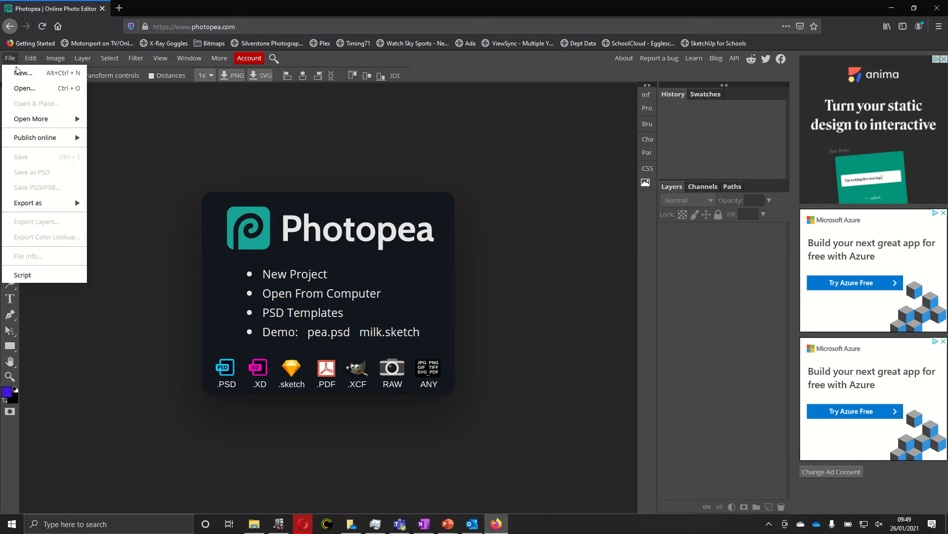
click(16, 74)
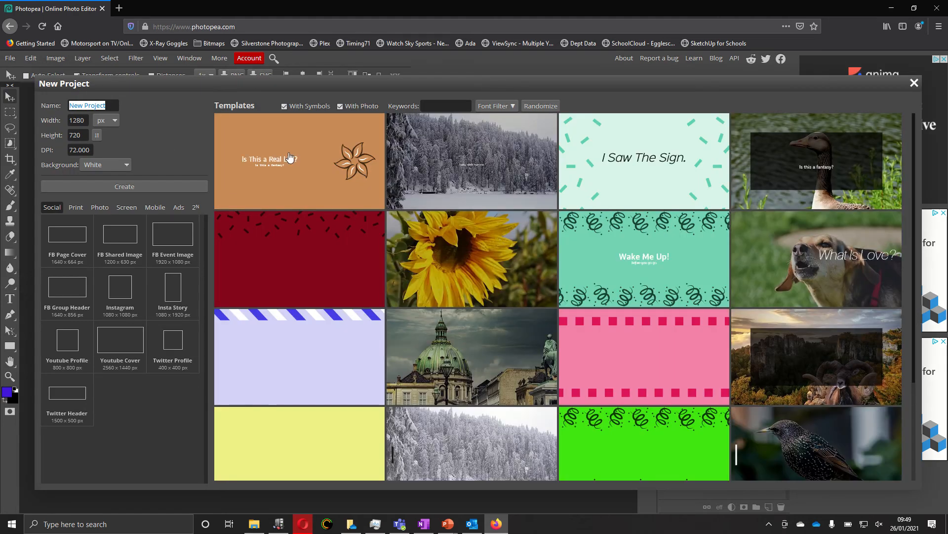
double_click(76, 121)
text(400)
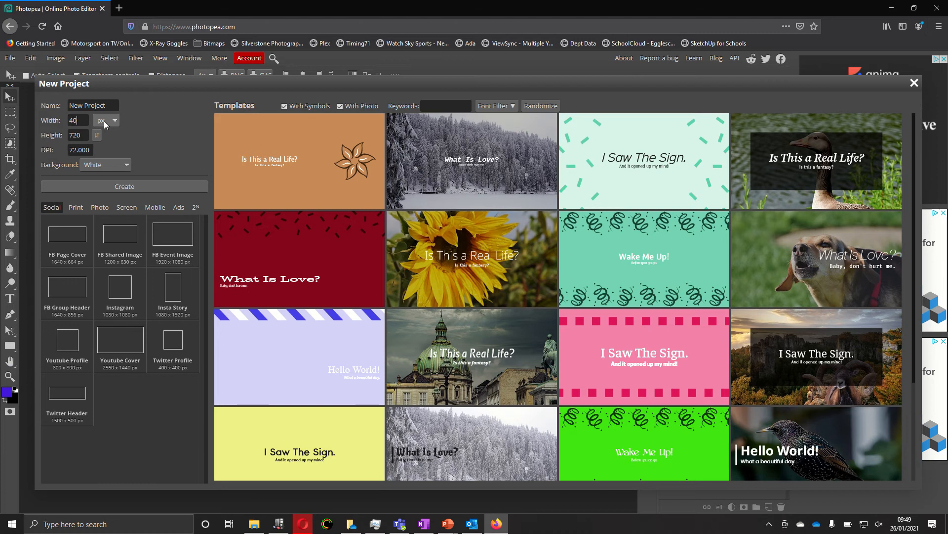
double_click(75, 133)
text(400)
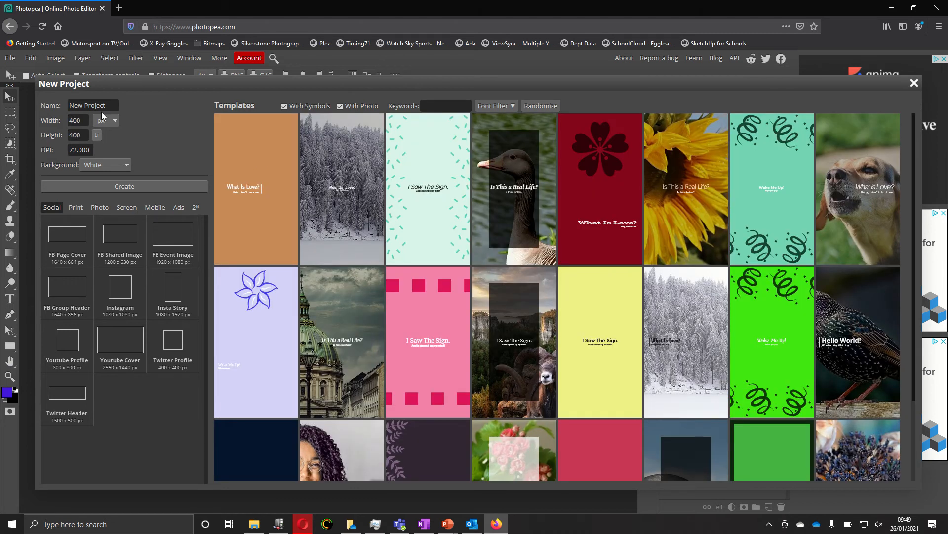
click(88, 105)
drag(113, 103, 62, 106)
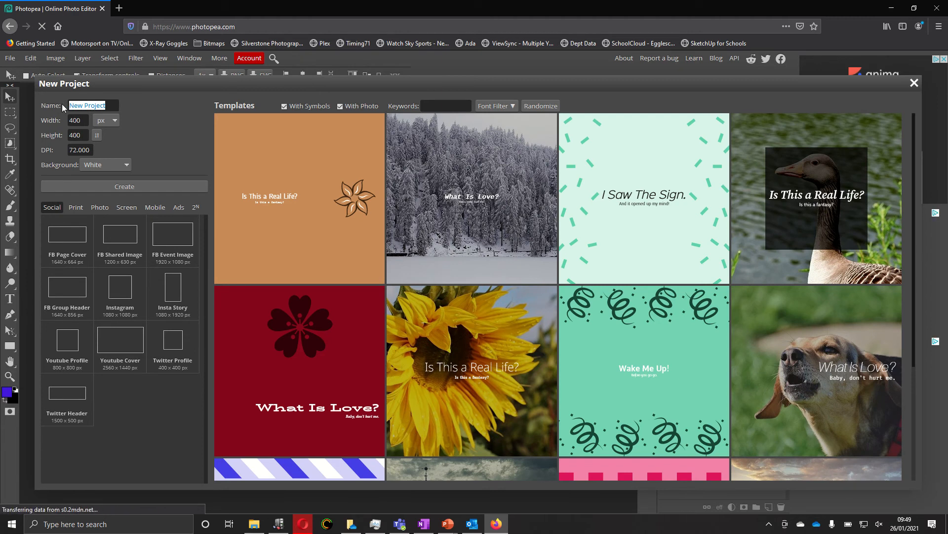
text(Logo)
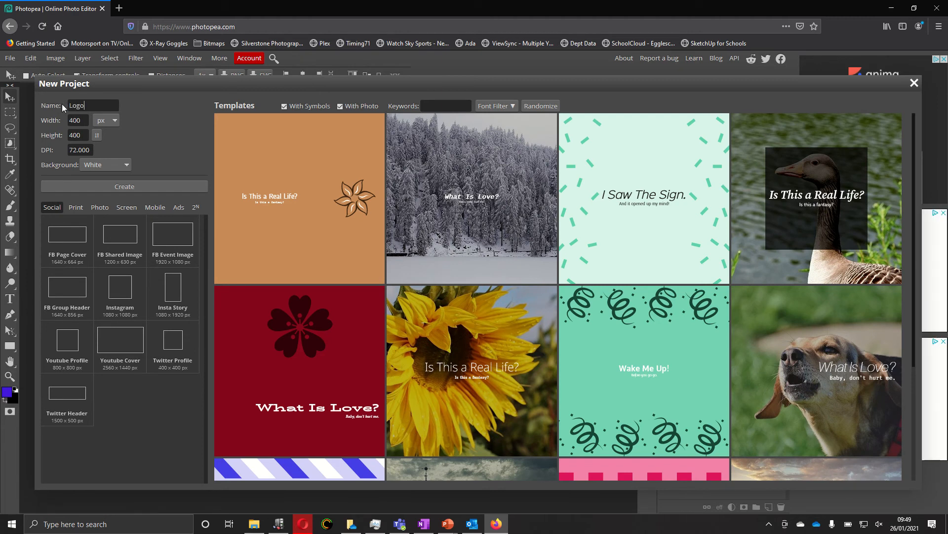
click(121, 186)
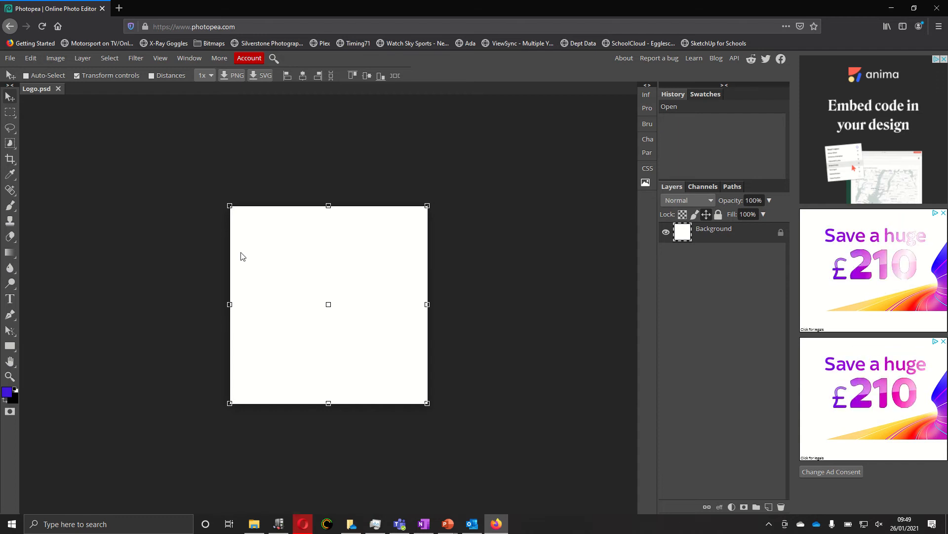
Step: Open bing.com/images in a new browser tab and search for "house"
click(119, 9)
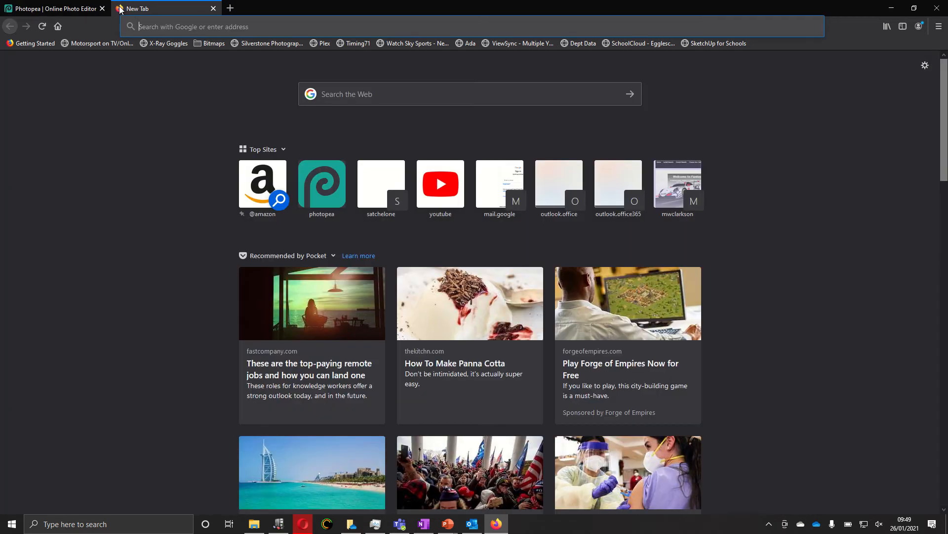
text(bing.com)
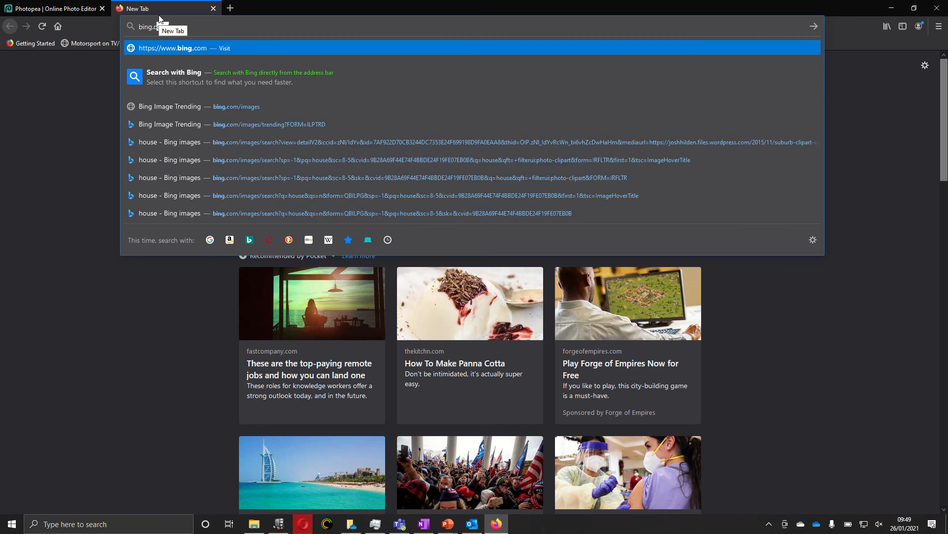
text(/images)
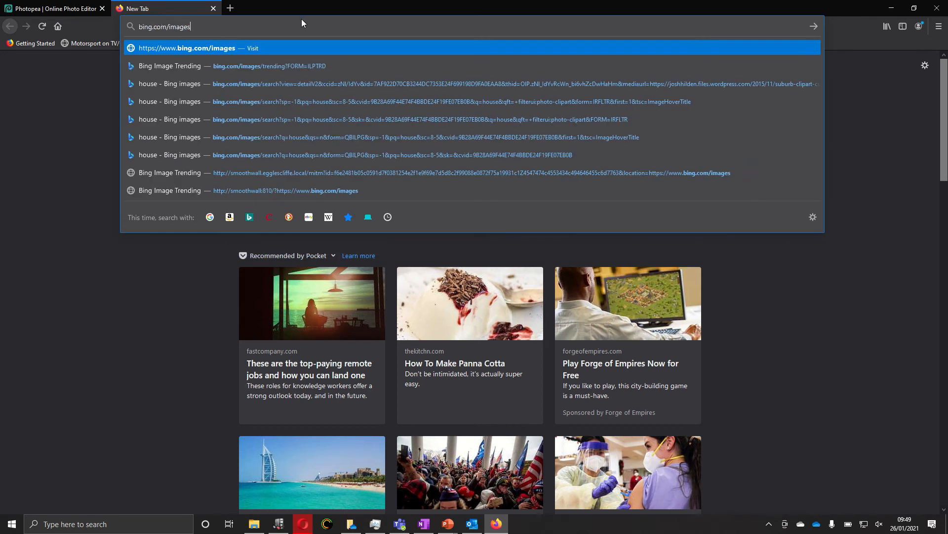
key(Return)
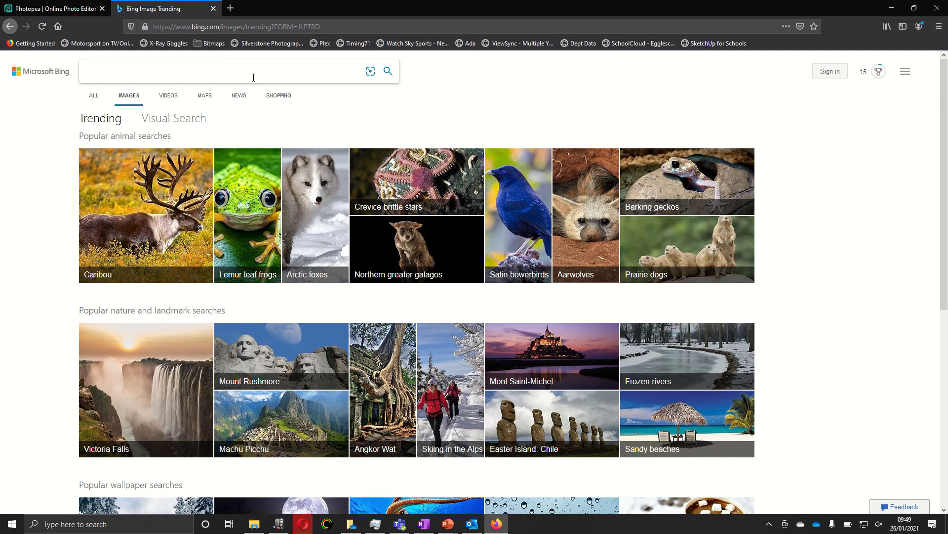
text(house)
key(Return)
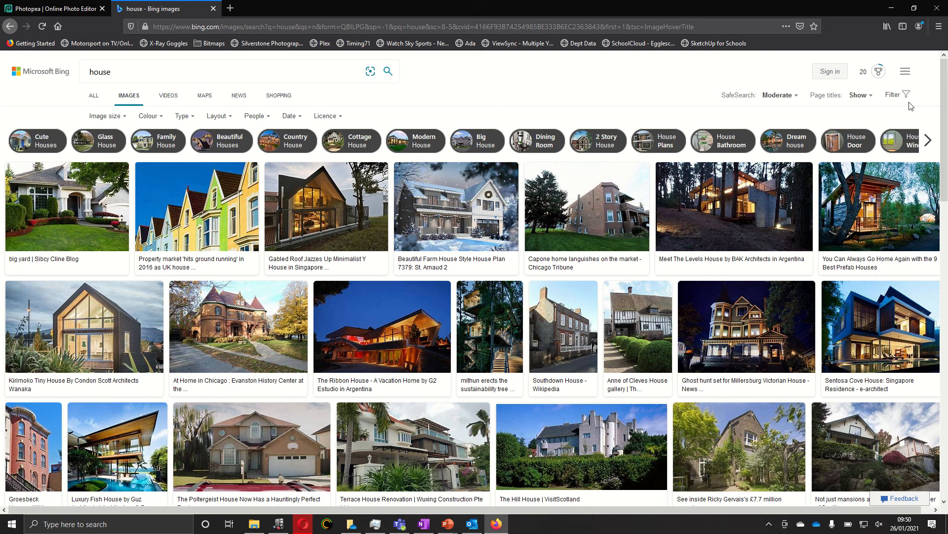
Step: Filter the house image results by type so that only clipart is listed
click(896, 94)
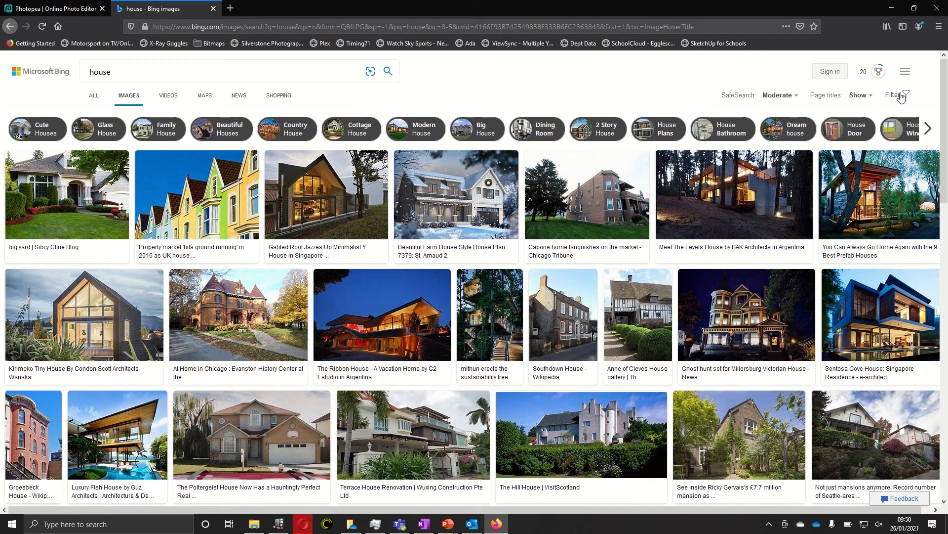
click(896, 94)
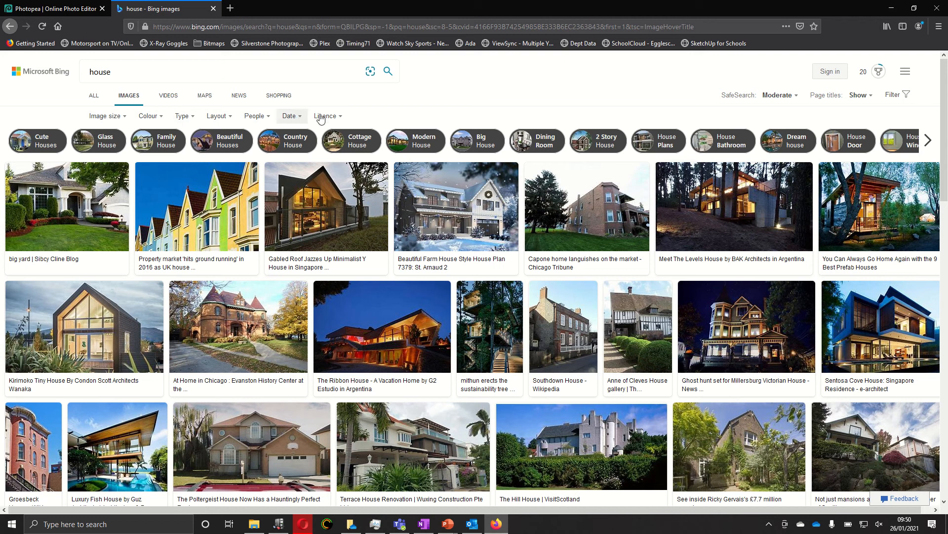
click(182, 116)
click(184, 164)
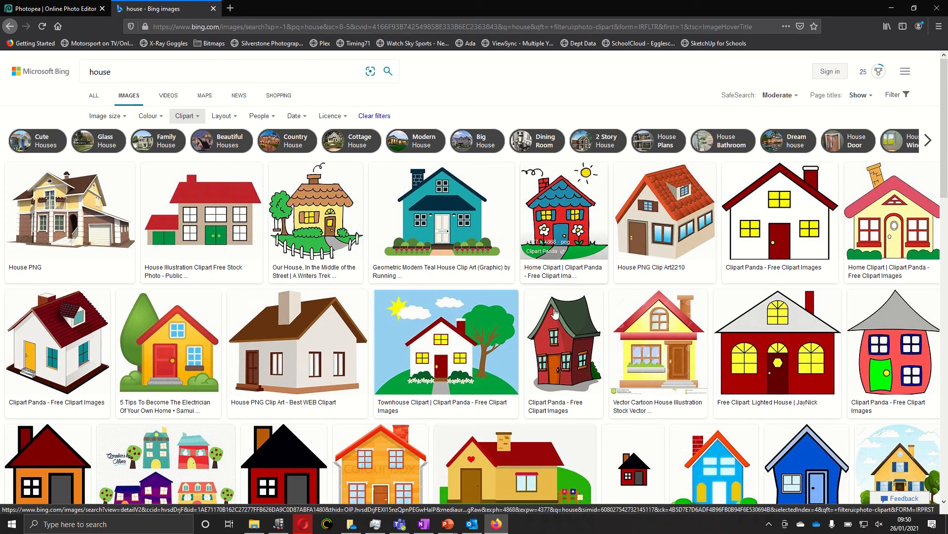
Step: Browse the clipart results, open the red house with the blue roof and sun, and copy its image location
scroll(558, 355, down, 2)
scroll(555, 314, down, 2)
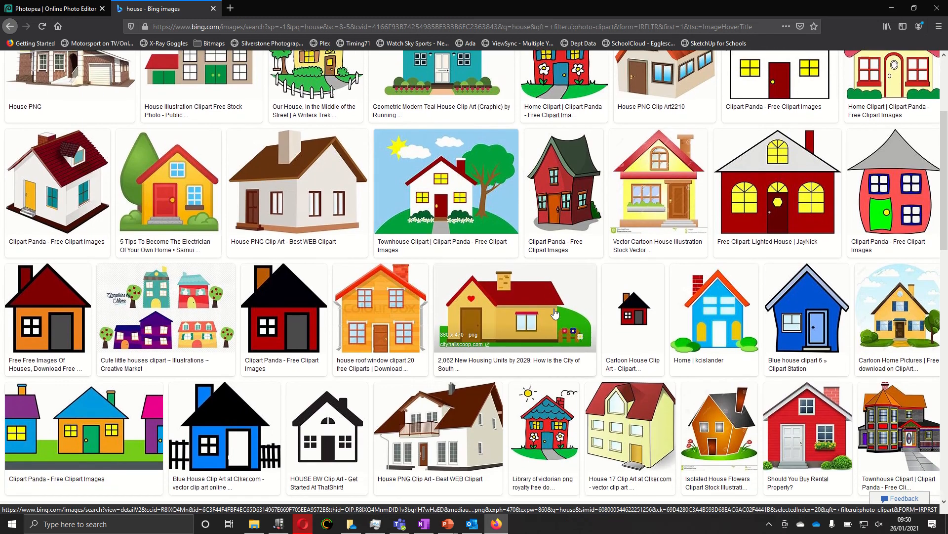
scroll(555, 314, up, 2)
scroll(555, 314, down, 1)
scroll(602, 261, up, 1)
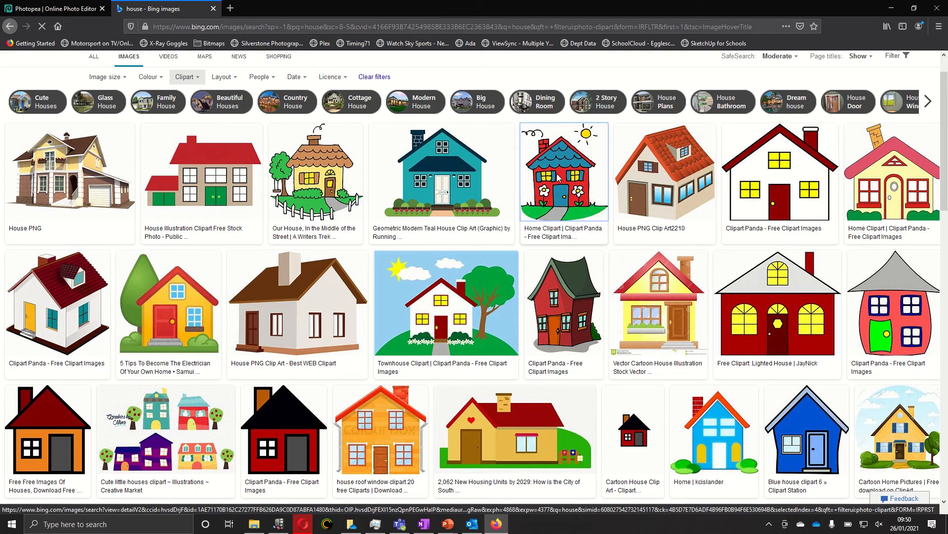
click(557, 175)
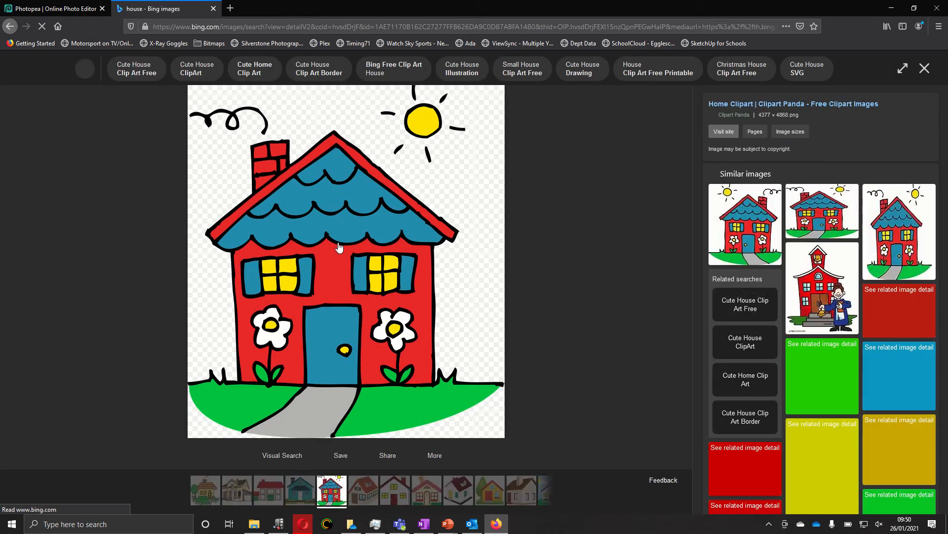
right_click(339, 247)
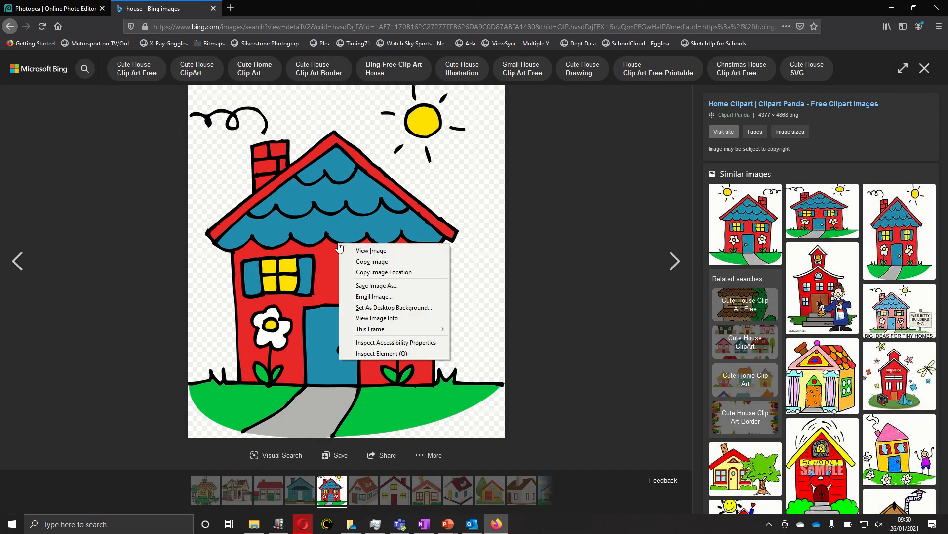
click(390, 274)
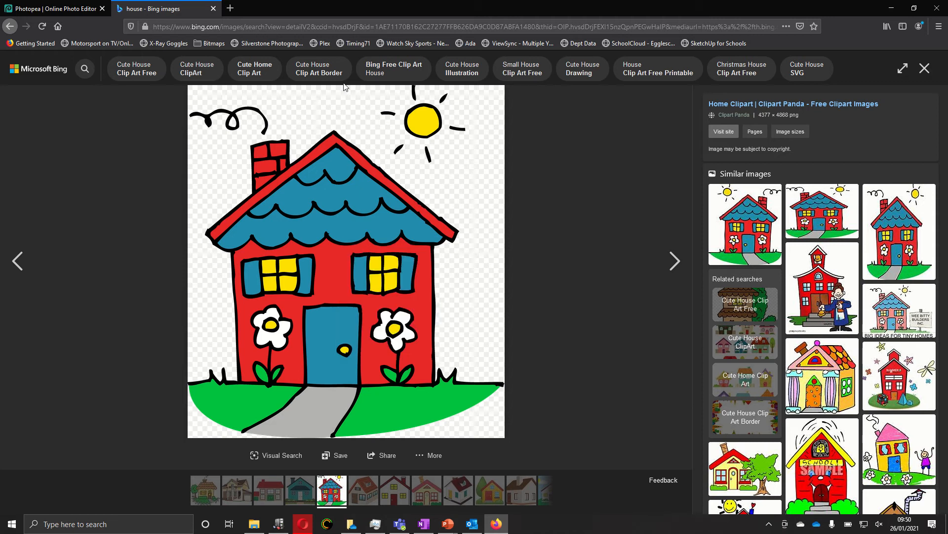
click(271, 27)
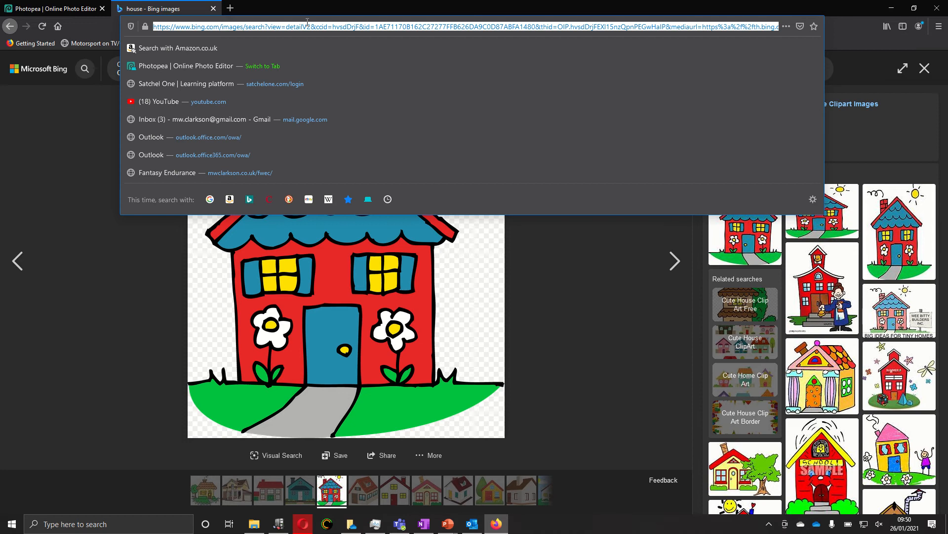
click(571, 294)
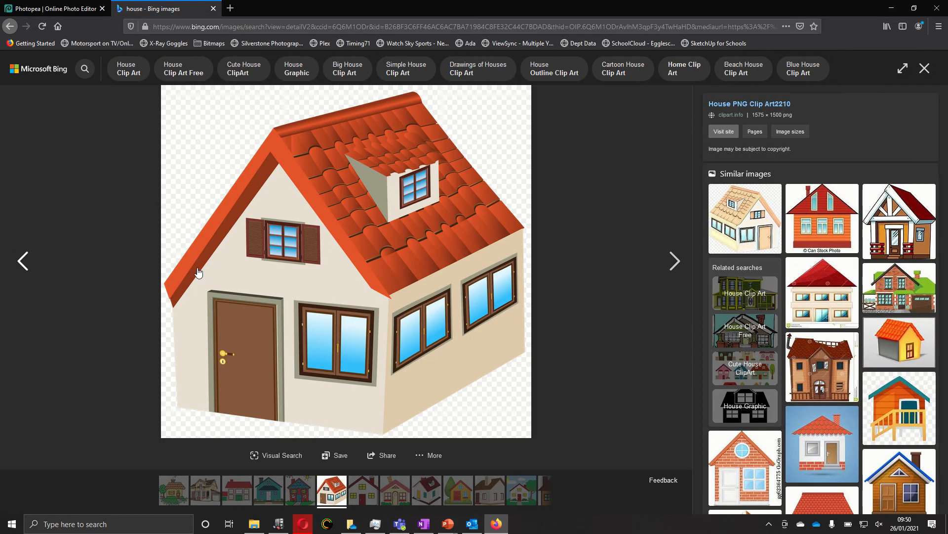
click(22, 261)
click(23, 261)
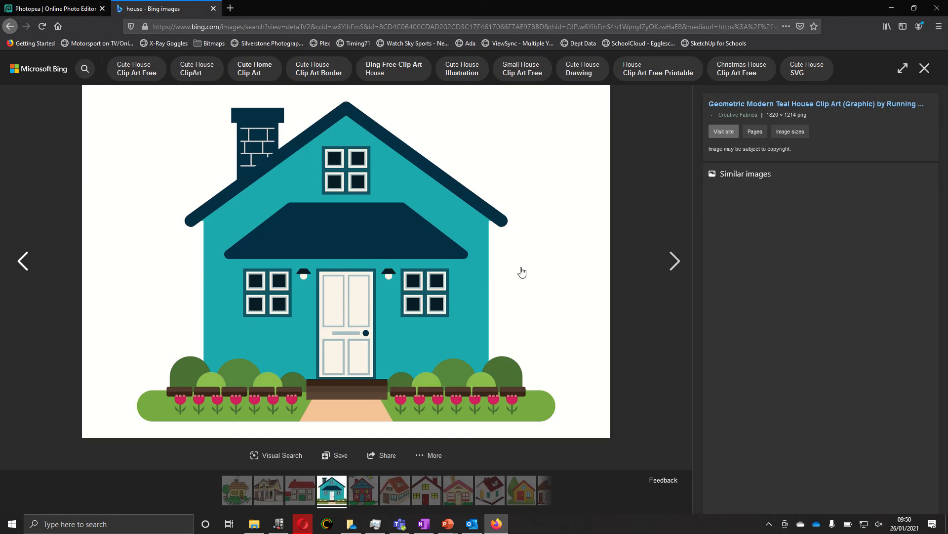
click(675, 261)
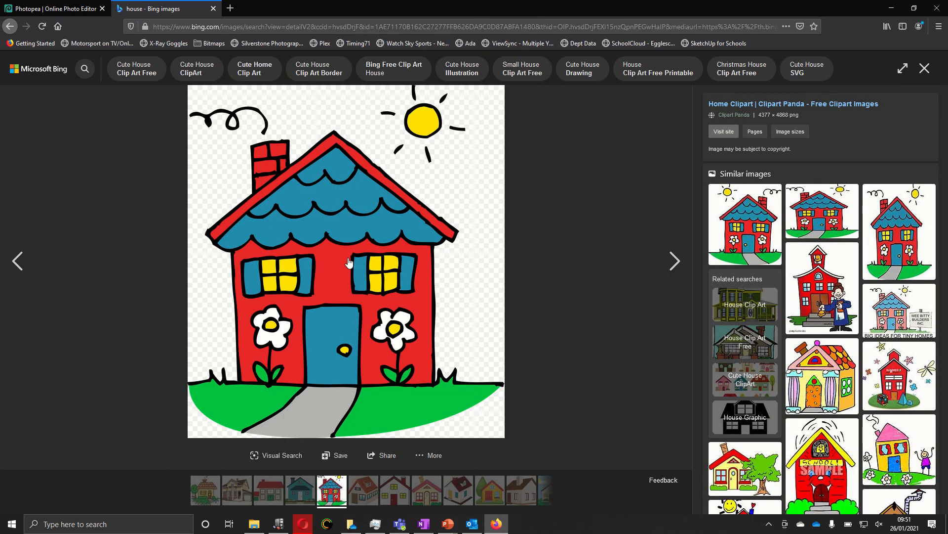
Step: Copy the image location of the red house clipart again and switch back to Photopea
right_click(349, 259)
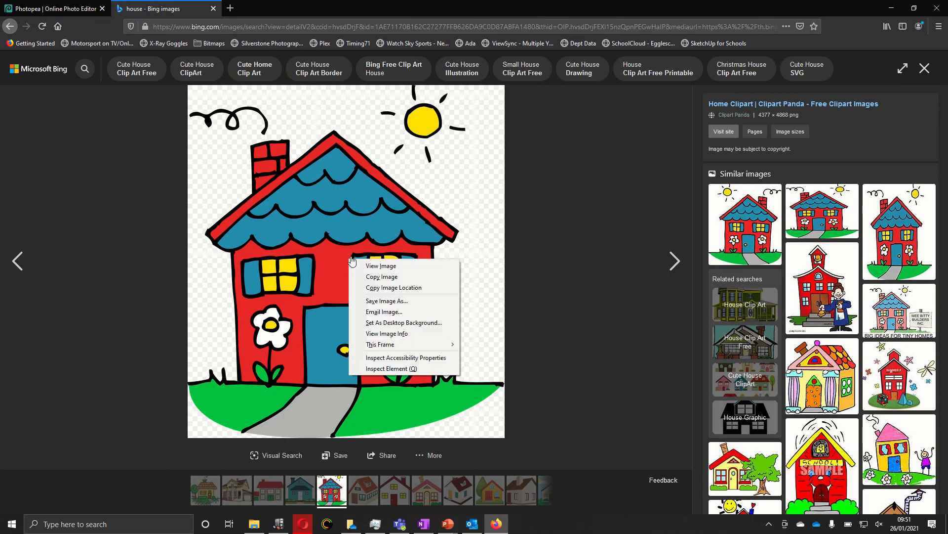
click(381, 288)
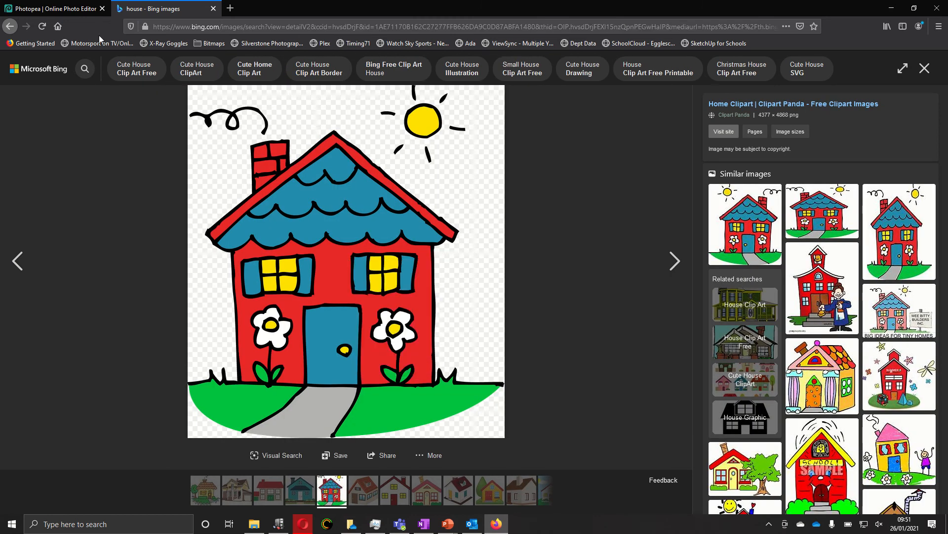
click(59, 8)
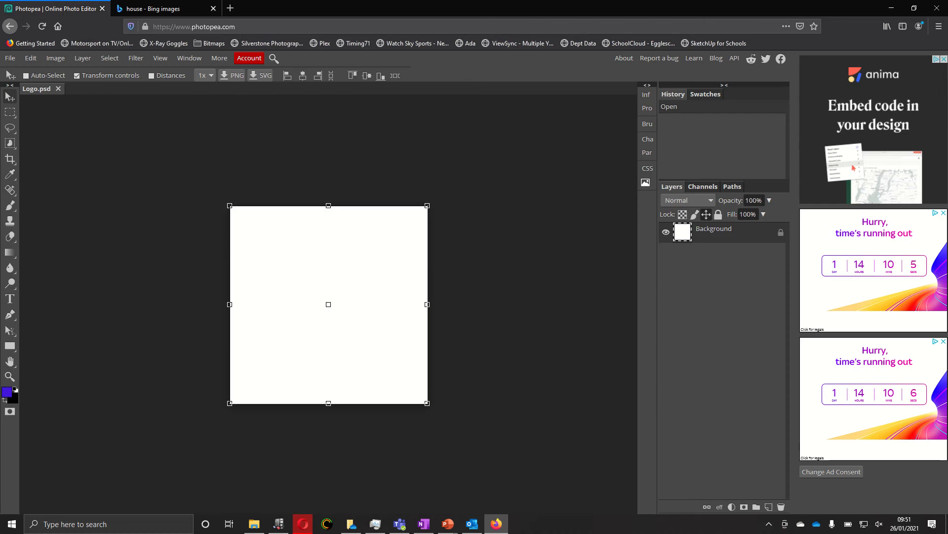
Step: Use Open & Place to insert the house from the copied image location into the Logo document, and commit it by switching to the Move tool
click(10, 59)
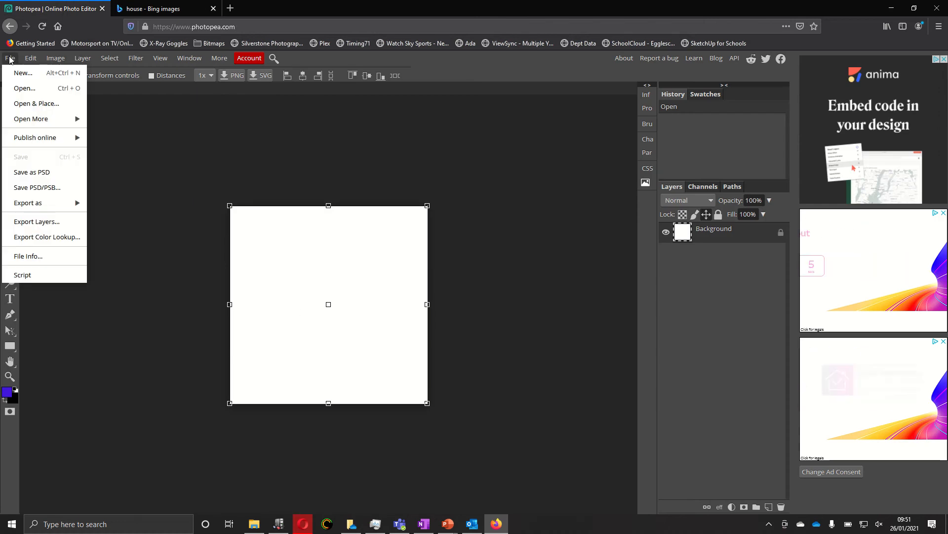
click(50, 105)
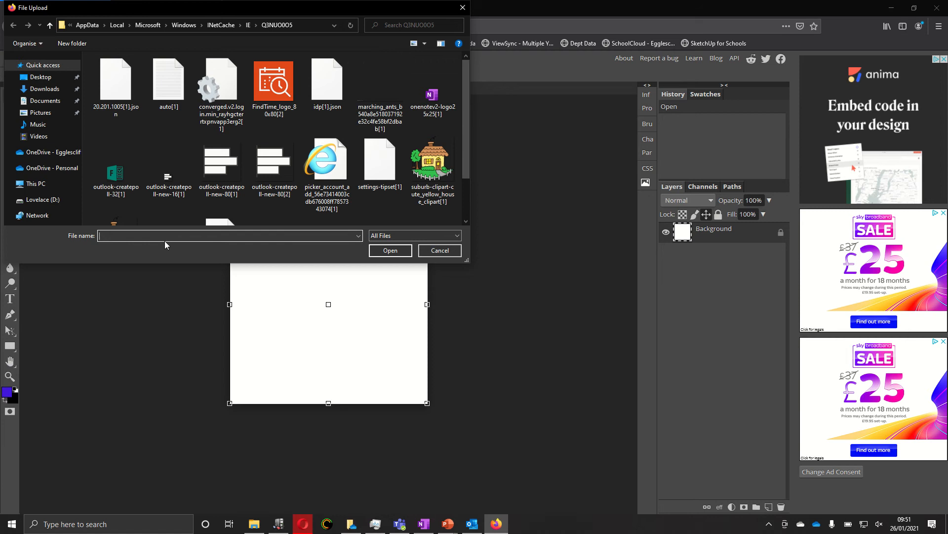
key(ctrl+v)
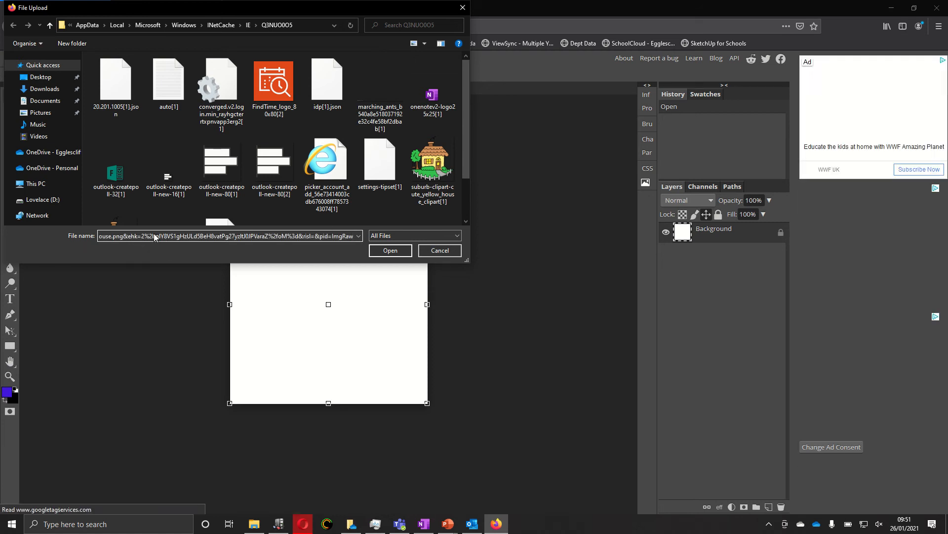
click(389, 252)
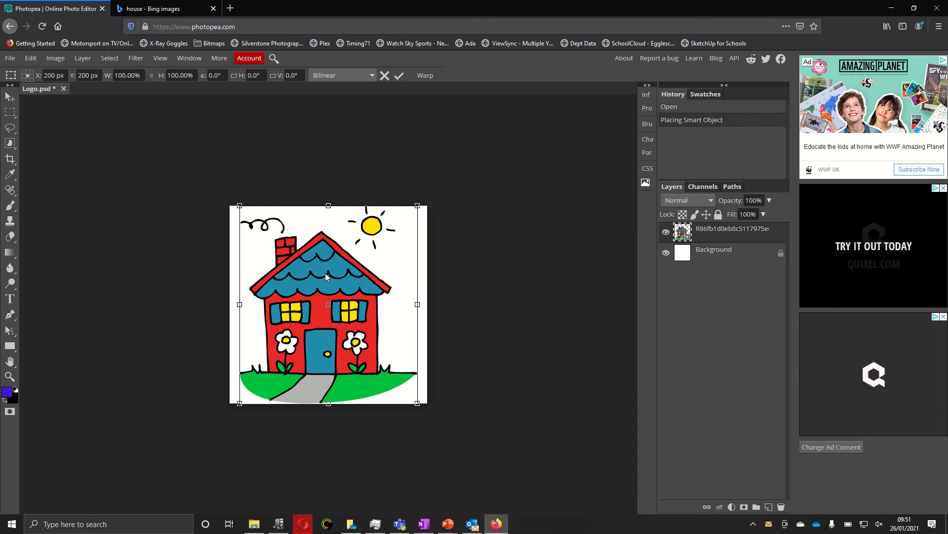
click(11, 98)
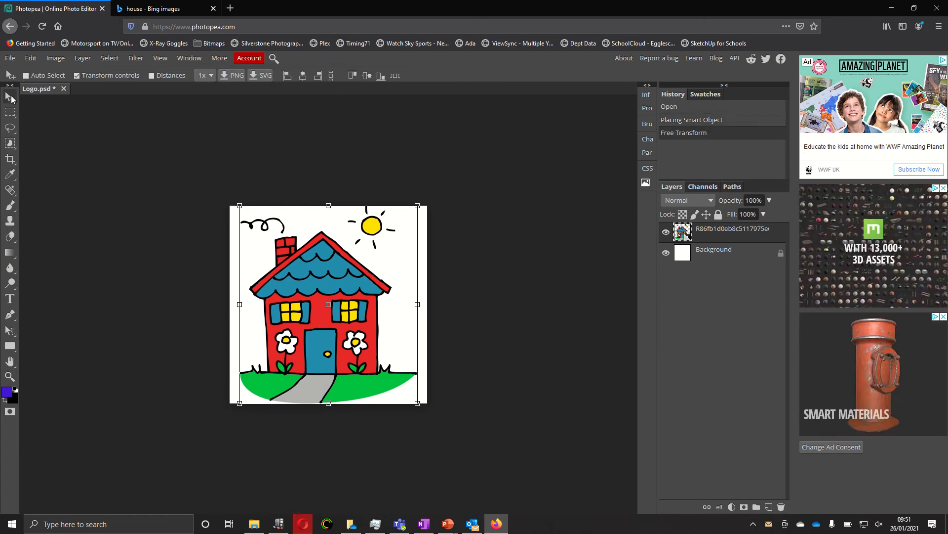
Step: Toggle the Move tool's transform controls off and on several times, ending with them switched off
click(77, 76)
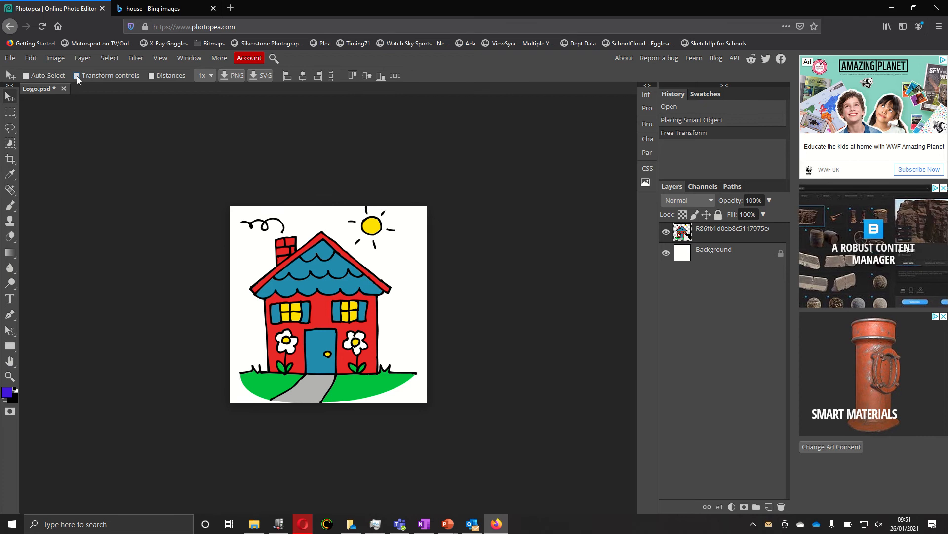
click(78, 76)
click(77, 77)
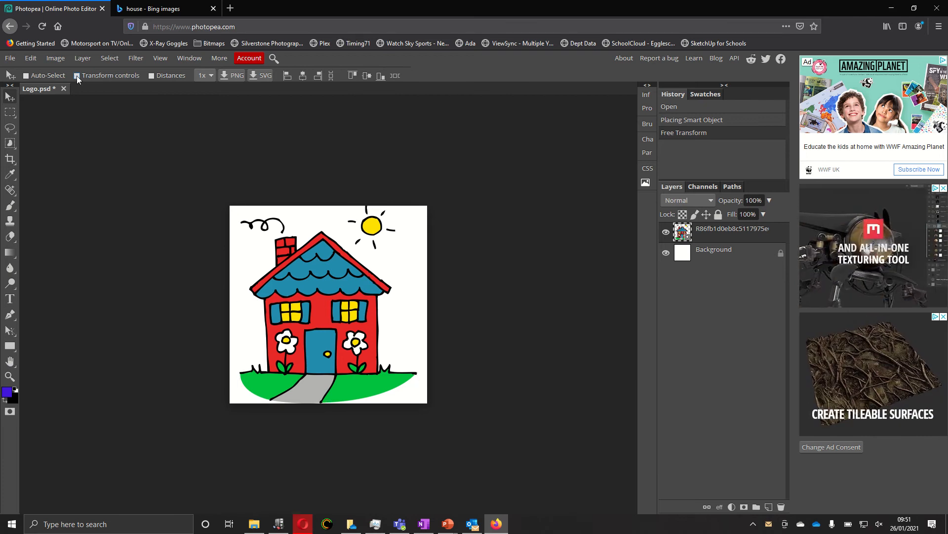
click(78, 77)
click(77, 77)
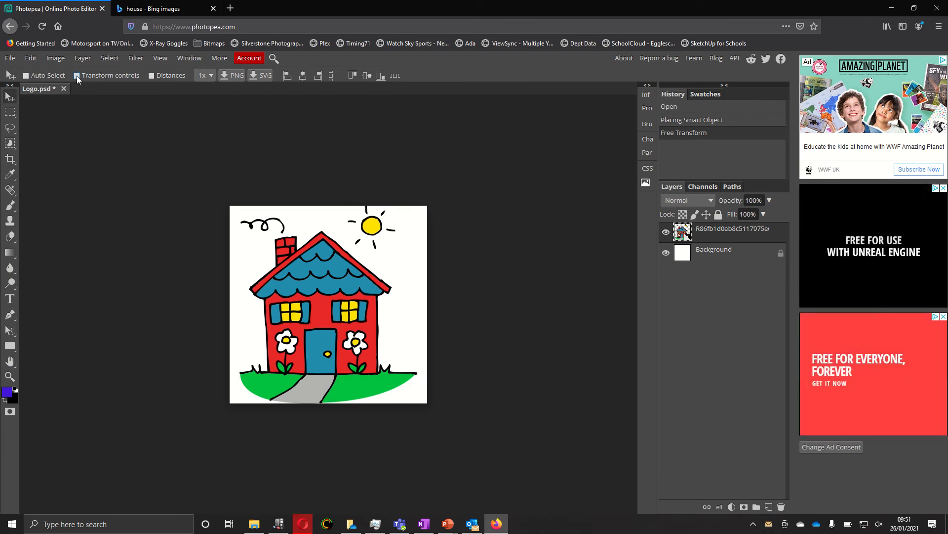
Step: Show the transform controls, scale the house image proportionally to about 58%, and nudge it to X 200 px, Y 201 px
click(77, 77)
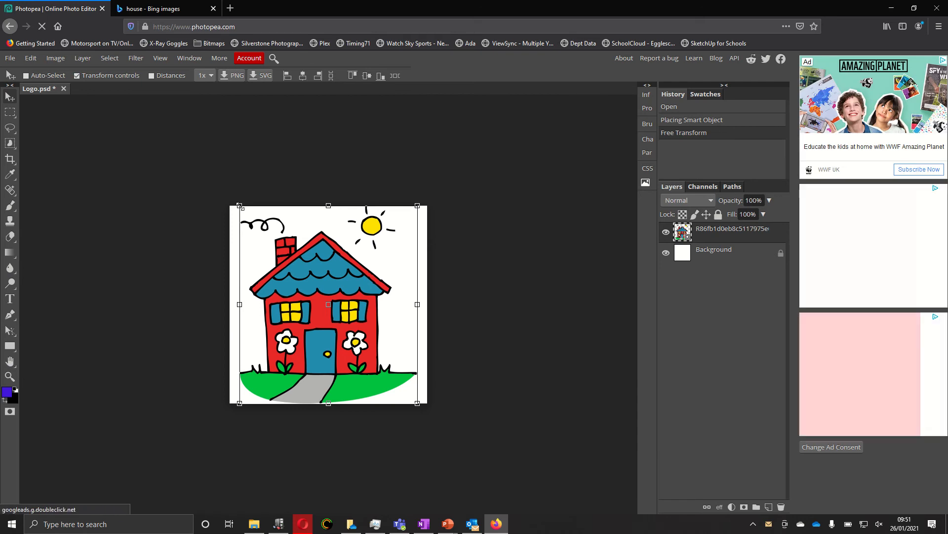
click(241, 208)
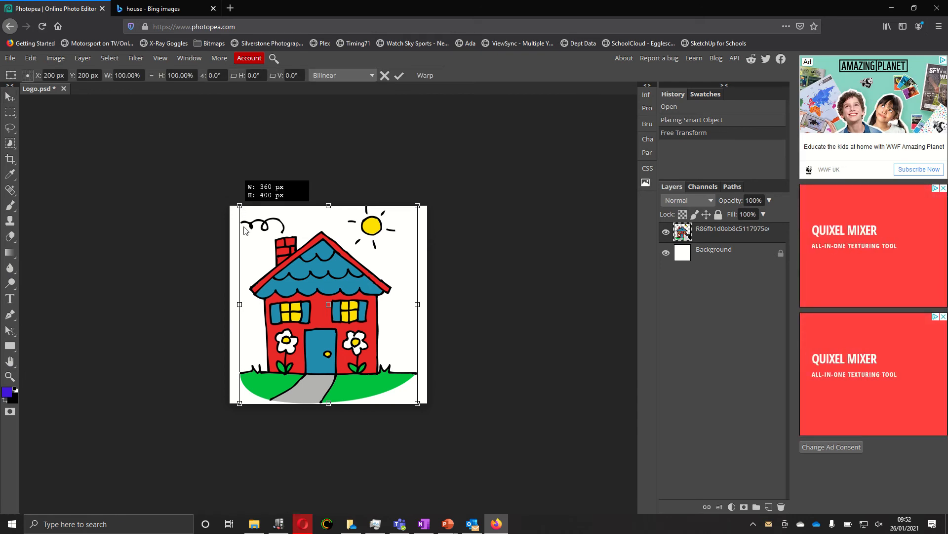
drag(244, 229, 321, 278)
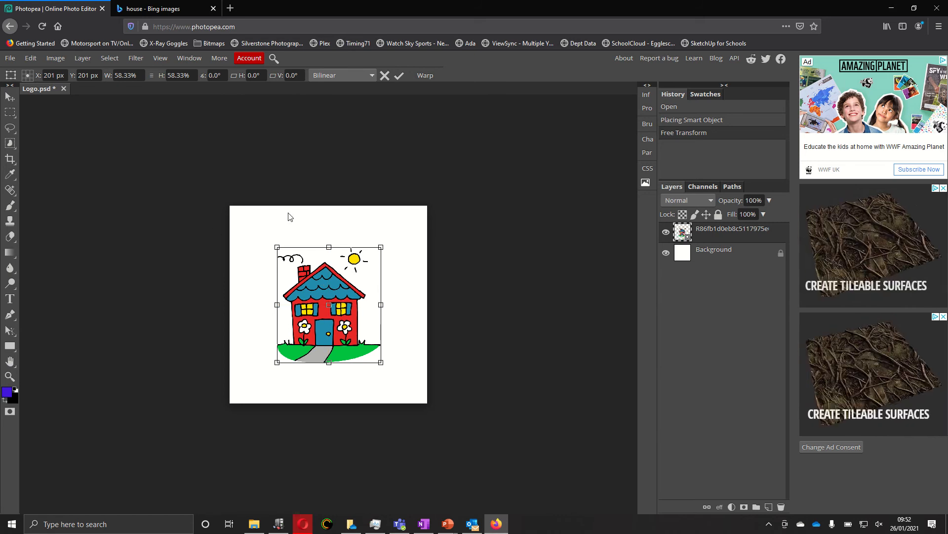
key(Left)
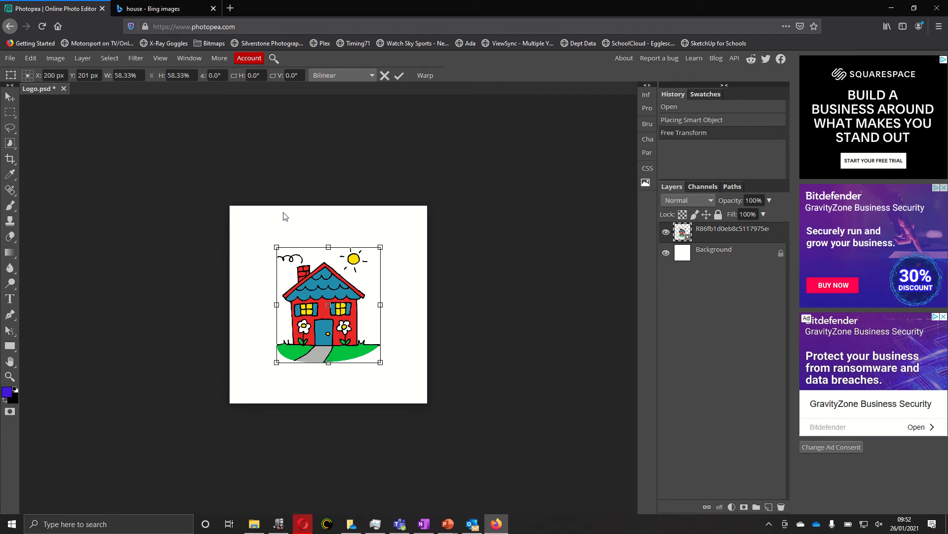
Step: Draw a rectangle framing the house just inside the canvas edges, with a solid red stroke and no fill
click(10, 349)
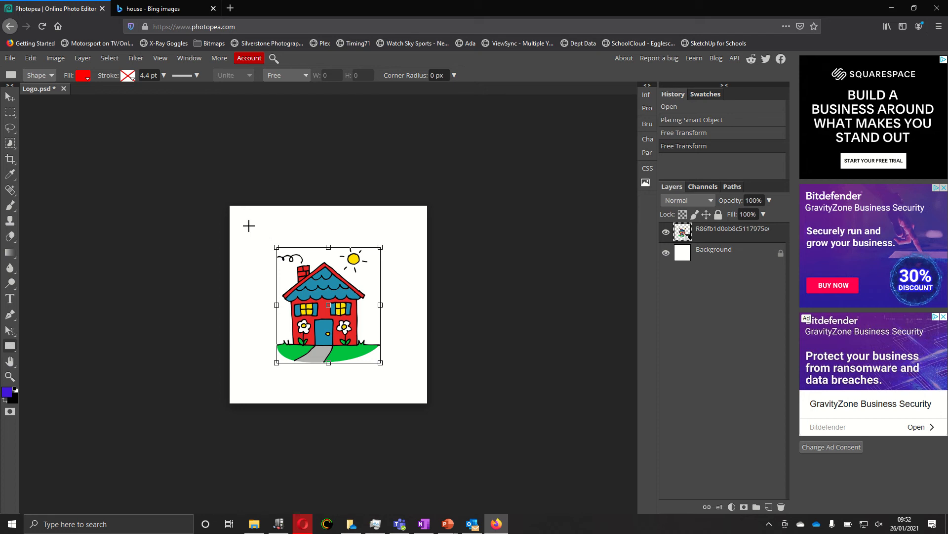
drag(241, 216, 413, 391)
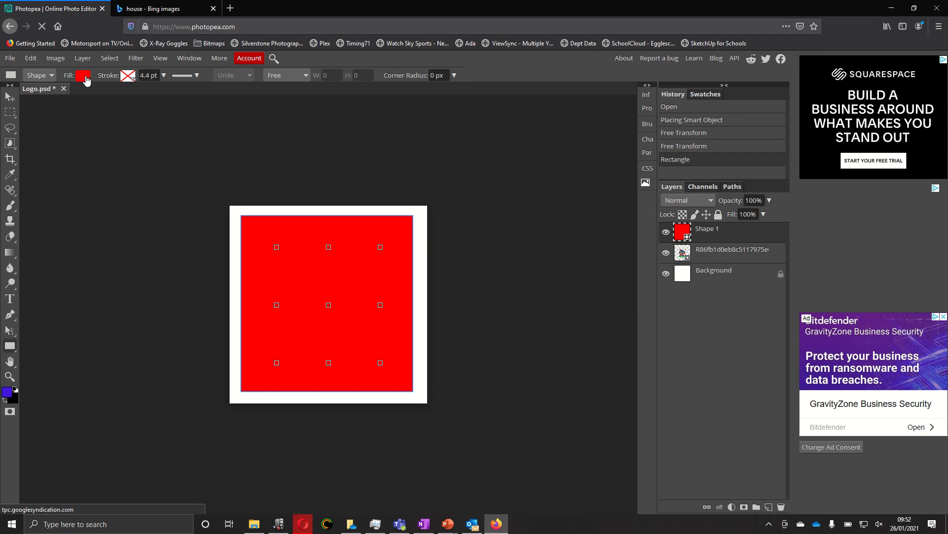
click(128, 77)
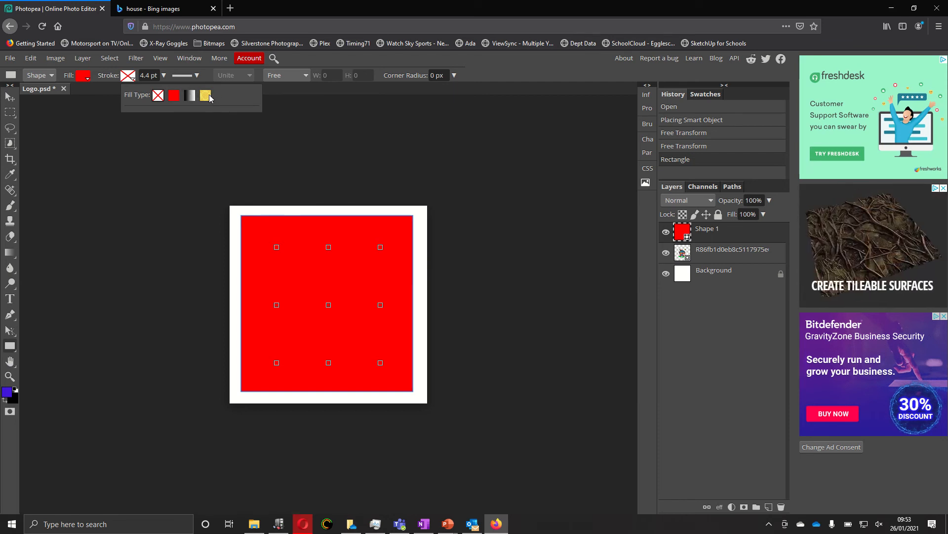
click(174, 97)
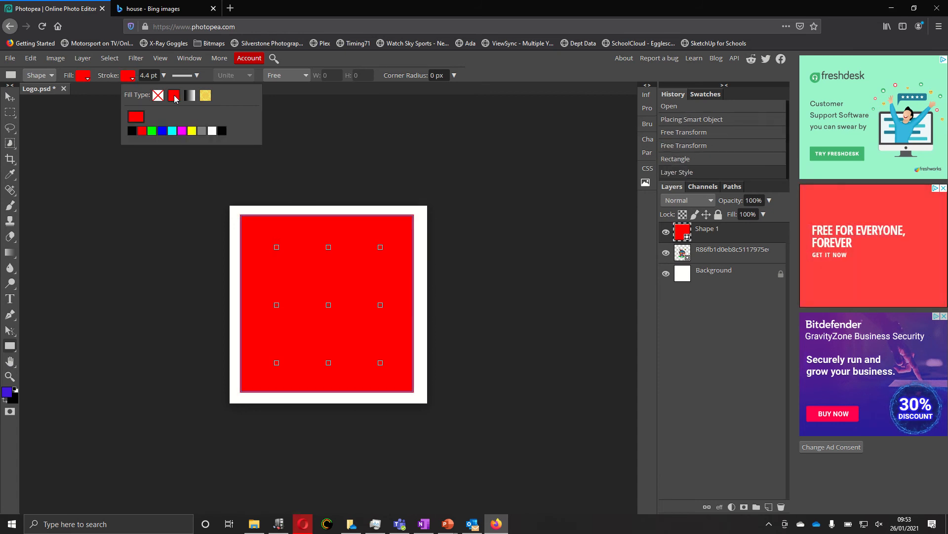
click(84, 77)
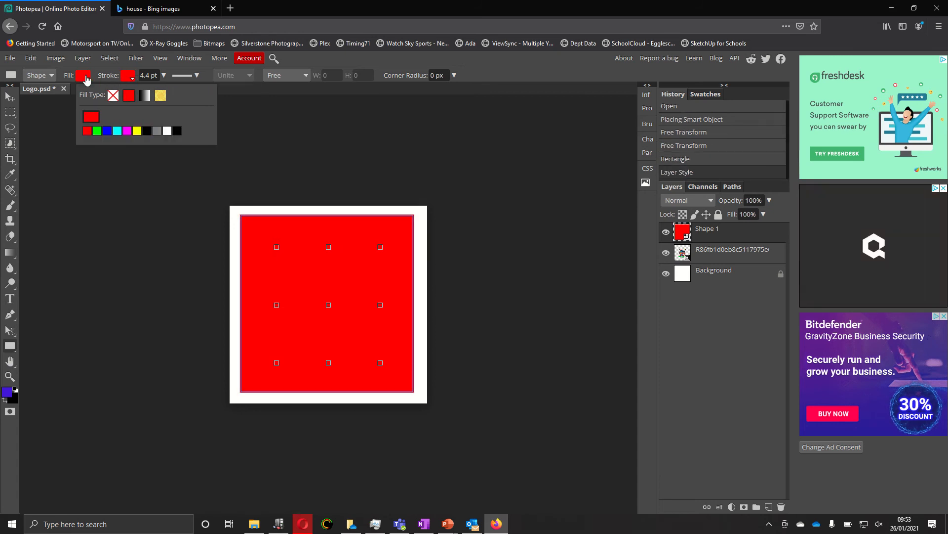
click(114, 96)
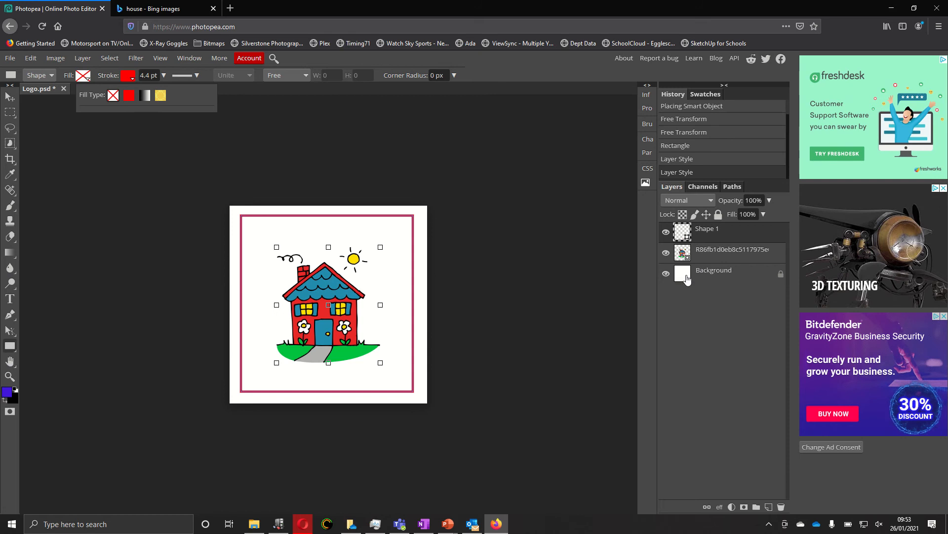
Step: Reselect the rectangle's layer and thicken its stroke to 15 pt
click(687, 279)
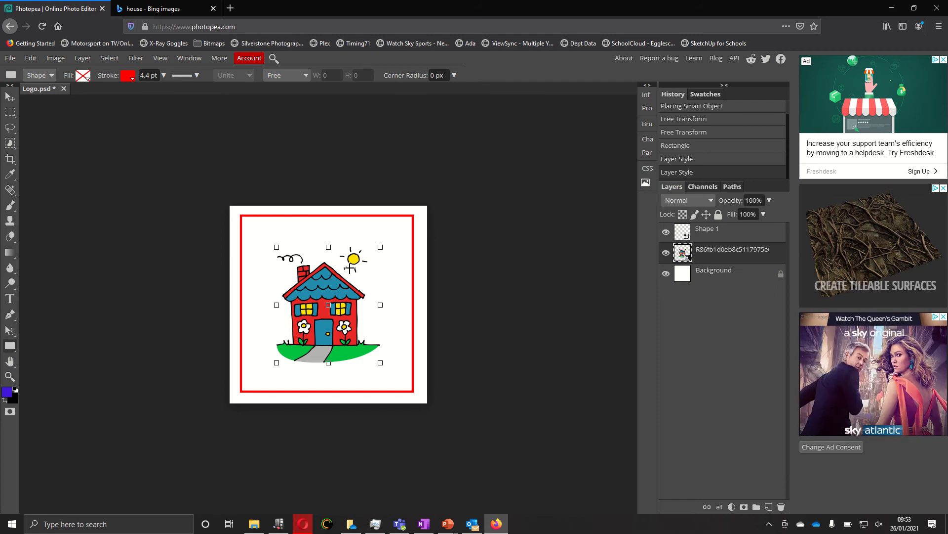
click(712, 237)
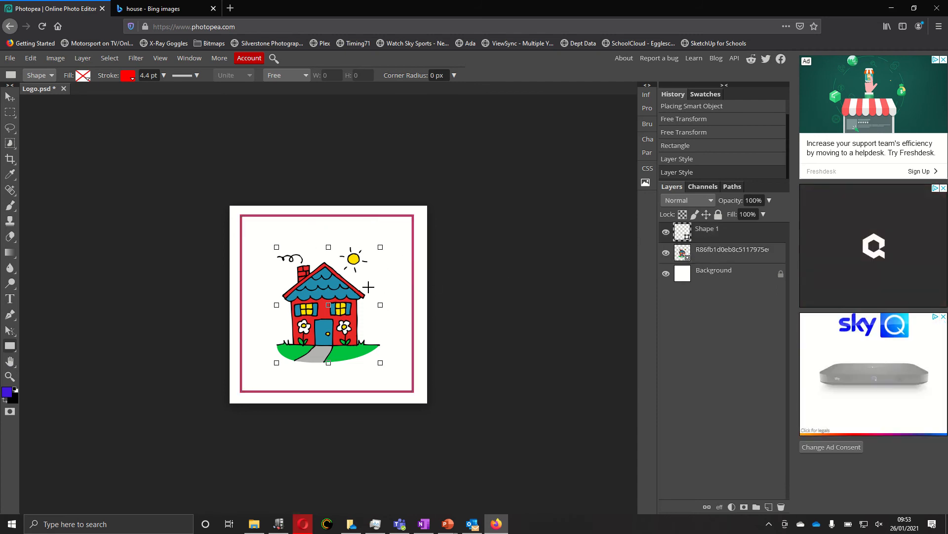
click(8, 97)
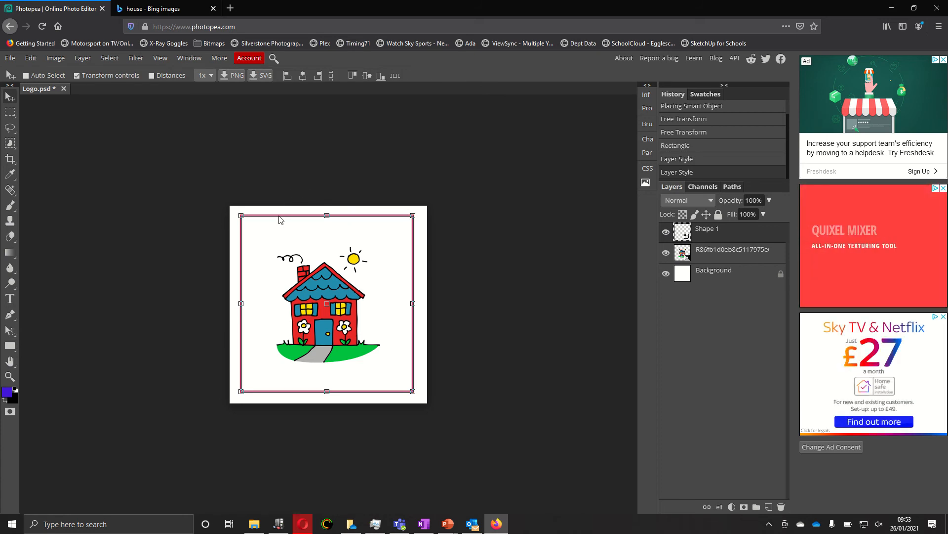
click(10, 345)
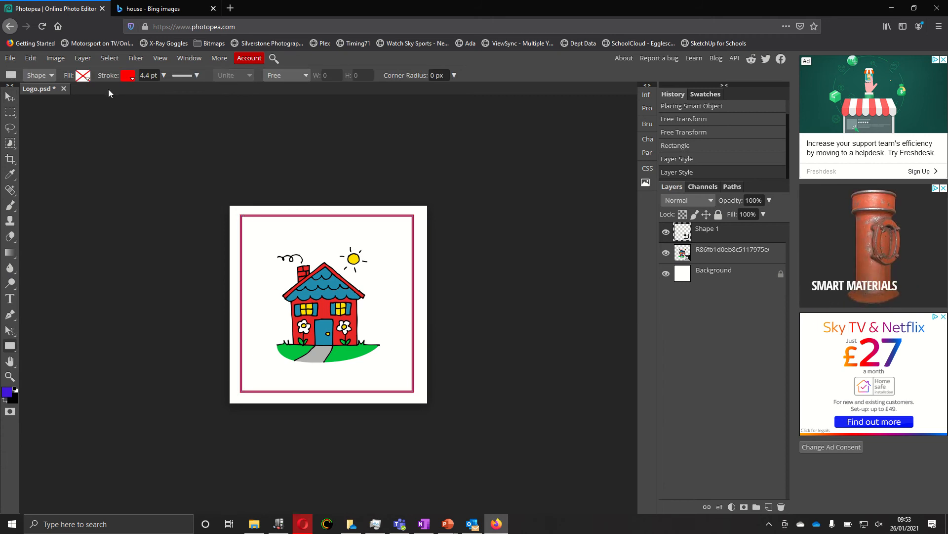
click(163, 76)
drag(148, 90, 152, 90)
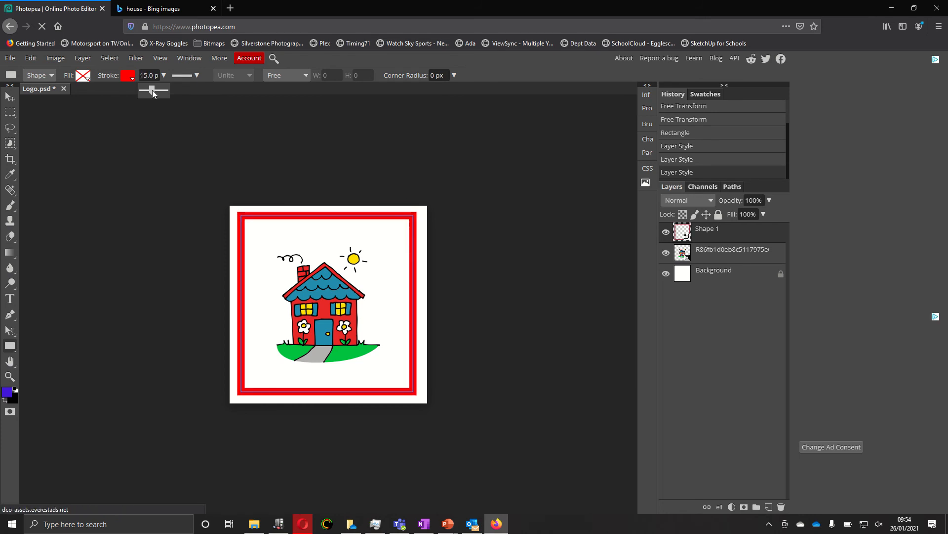
click(128, 78)
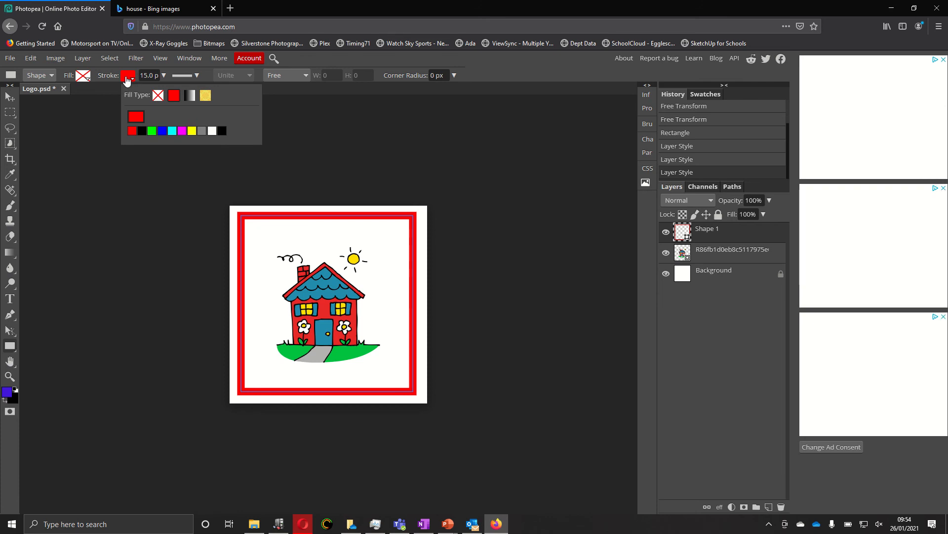
click(136, 119)
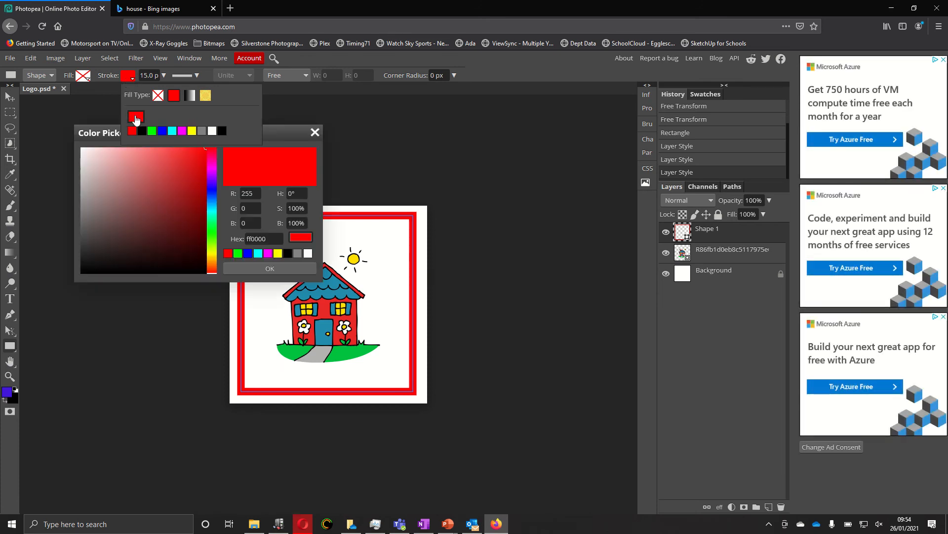
click(211, 189)
click(212, 230)
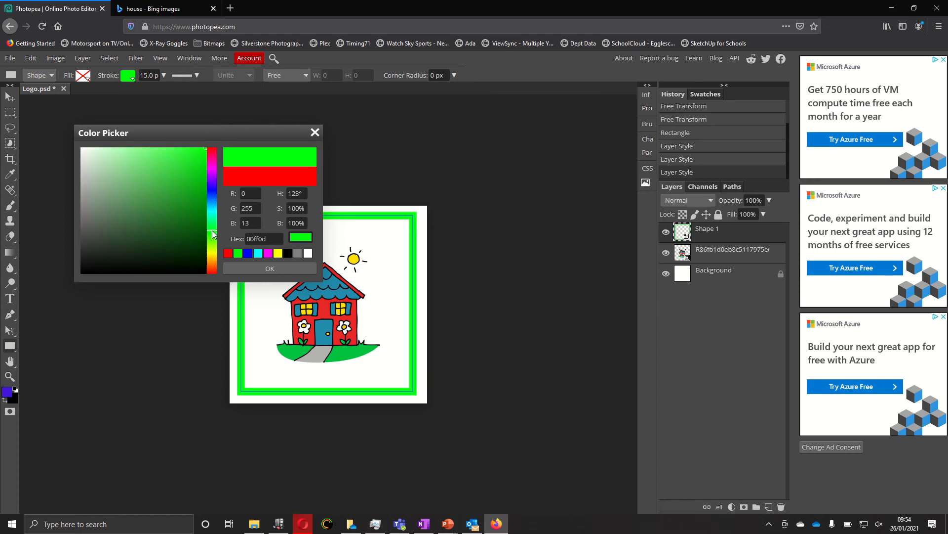
click(191, 175)
mouse_move(163, 171)
mouse_down()
mouse_move(96, 170)
mouse_move(125, 213)
mouse_move(178, 210)
mouse_move(178, 174)
mouse_move(140, 162)
mouse_move(111, 169)
mouse_move(136, 196)
mouse_move(140, 163)
mouse_move(135, 174)
mouse_up()
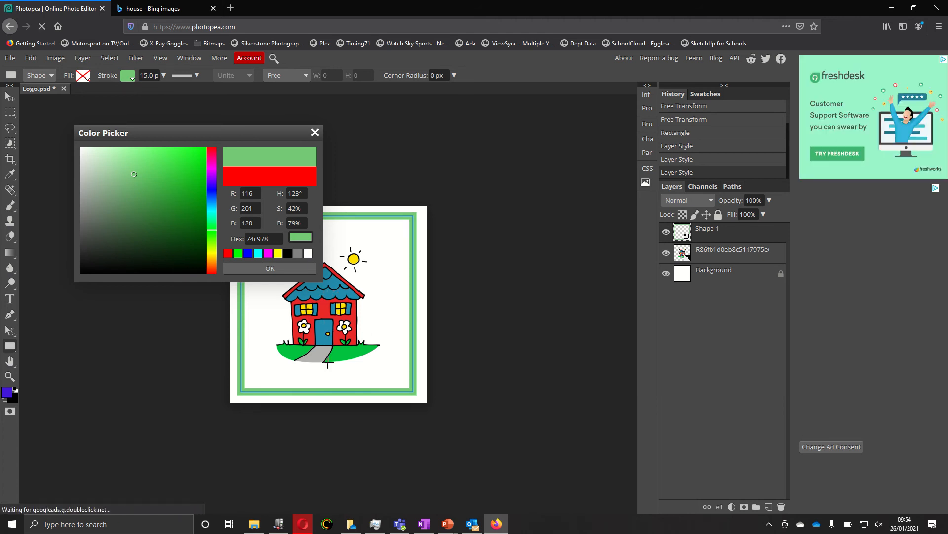
click(324, 326)
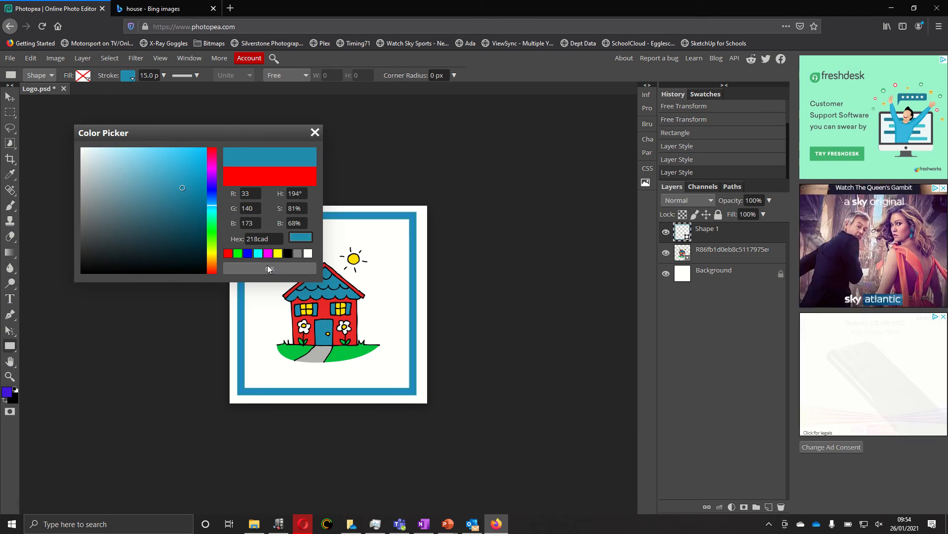
click(315, 133)
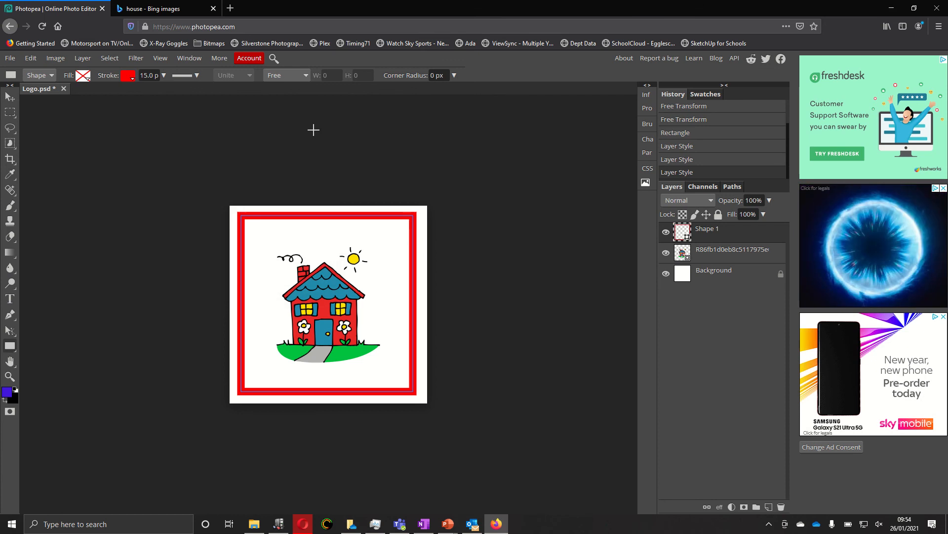
Step: Set the frame's stroke colour to the blue 218cad sampled from the house's door
click(127, 77)
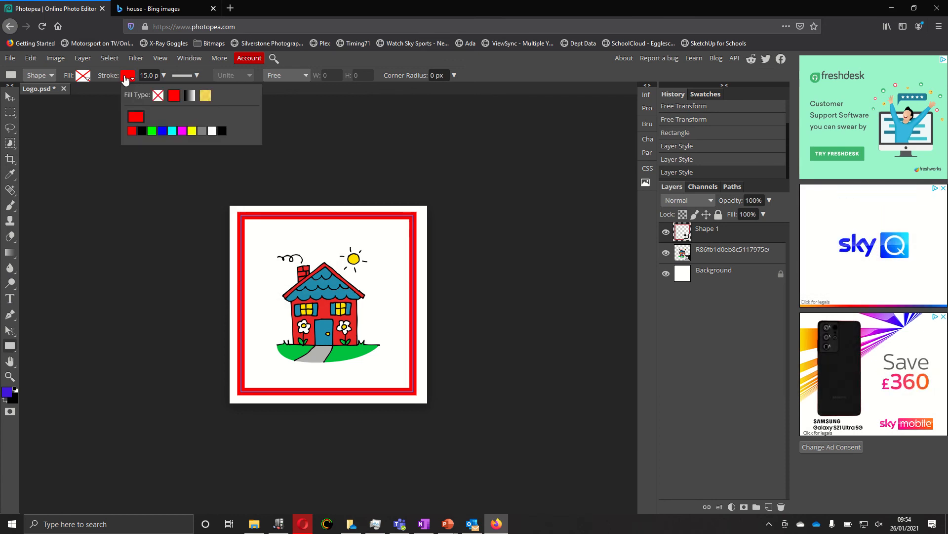
click(136, 119)
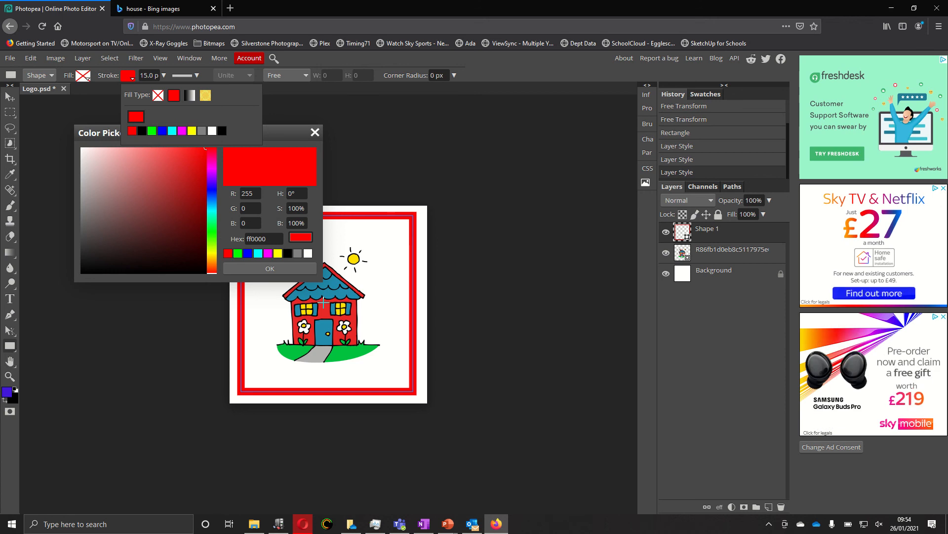
click(321, 326)
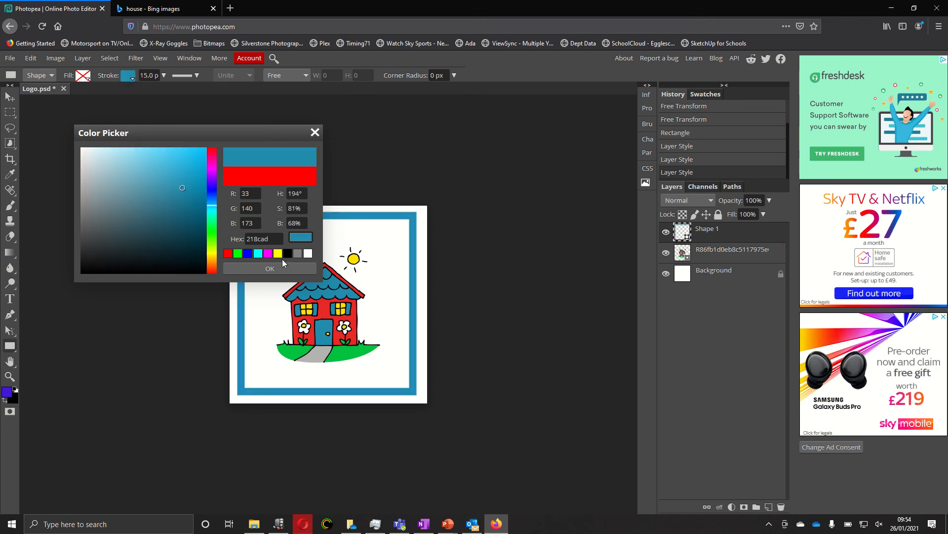
click(260, 268)
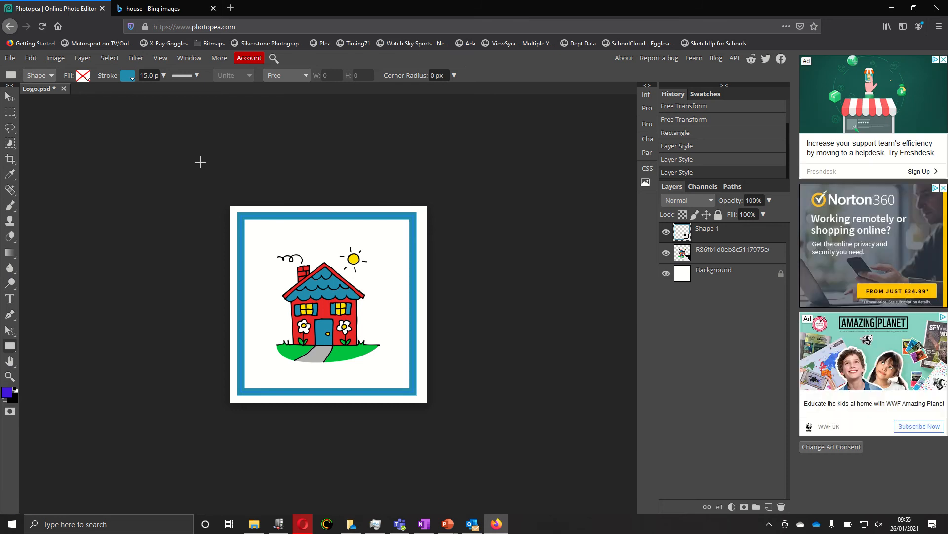
Step: Add the letter G as text in the frame's upper-left corner and set its size to 150 px
click(11, 299)
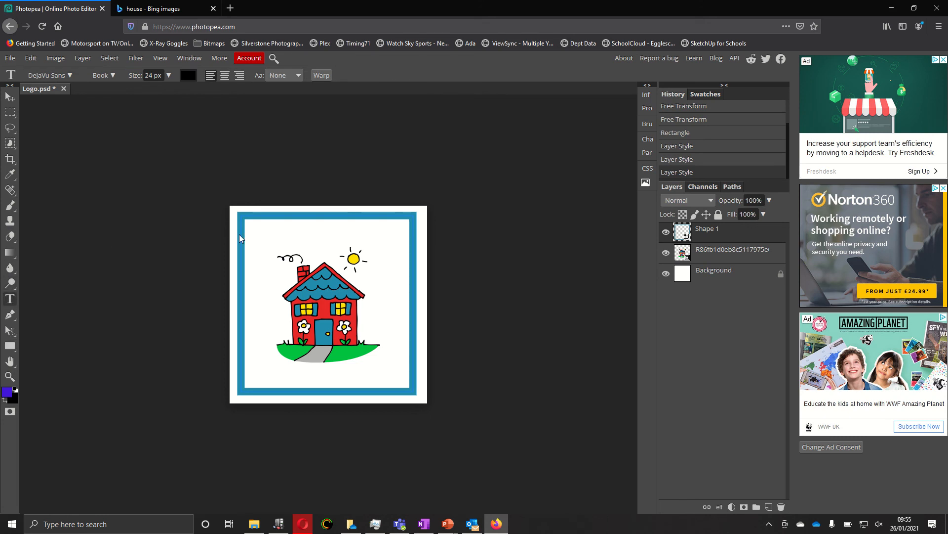
click(261, 234)
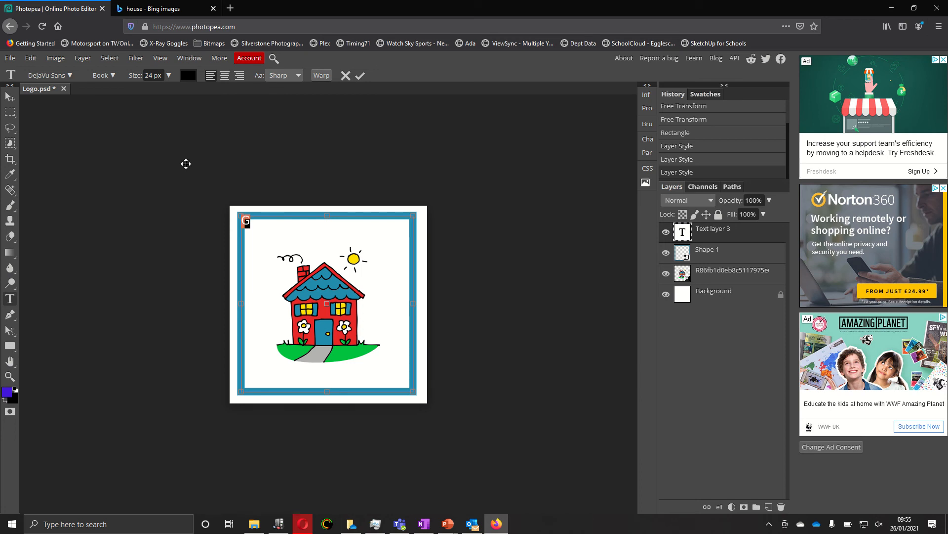
click(168, 76)
drag(154, 87, 183, 89)
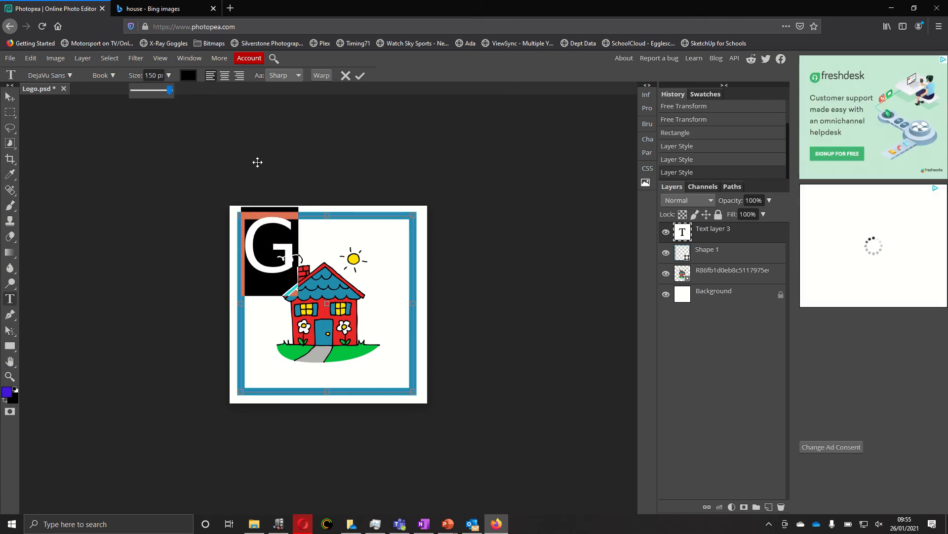
Step: Browse the available fonts and change the letter G to Dokdo
click(70, 75)
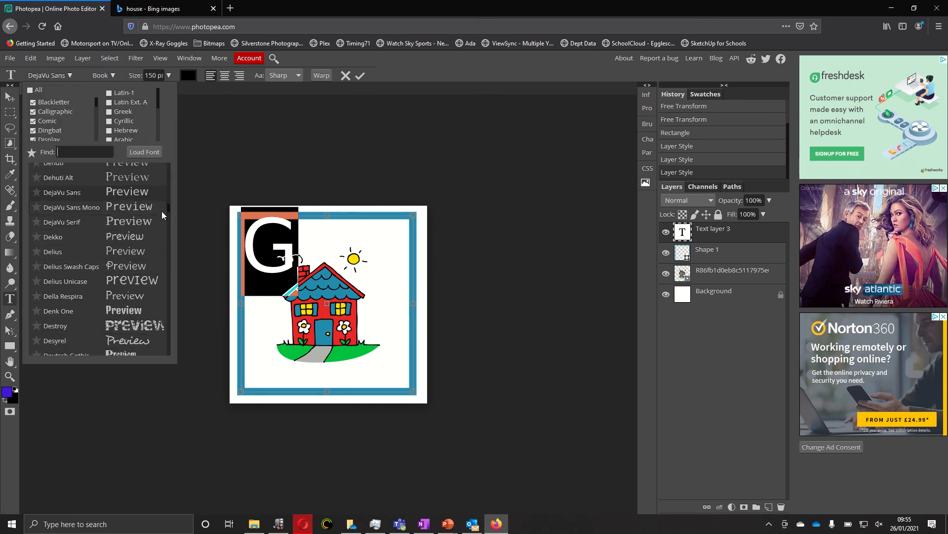
drag(170, 208, 170, 210)
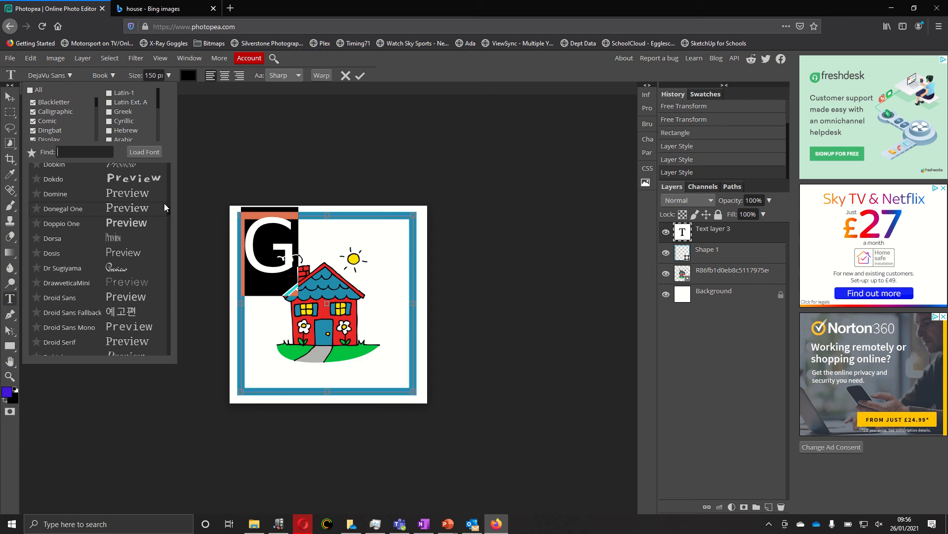
drag(168, 209, 168, 211)
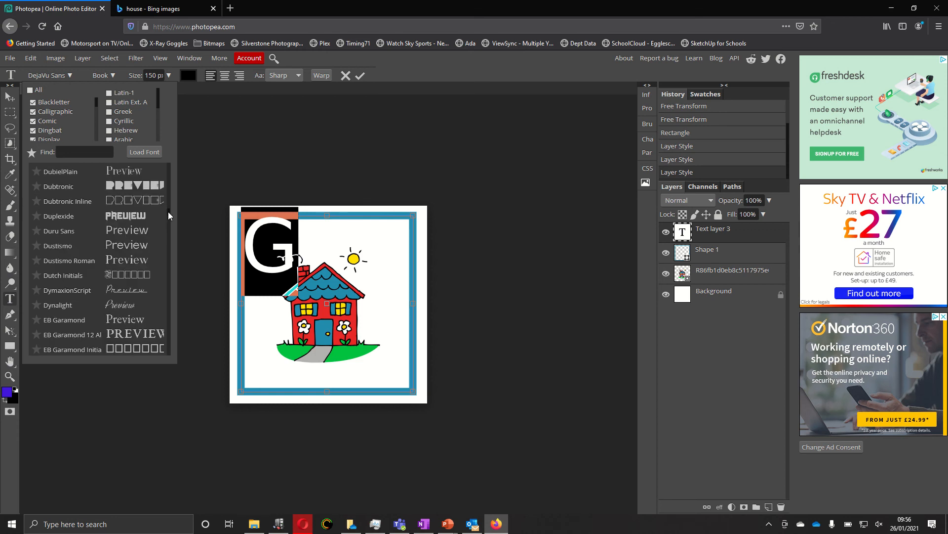
drag(168, 212, 168, 210)
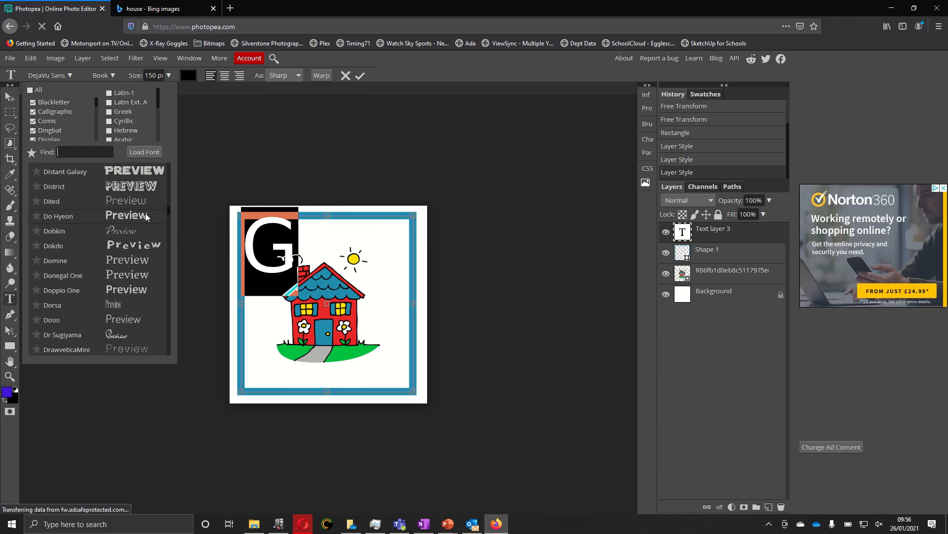
click(136, 244)
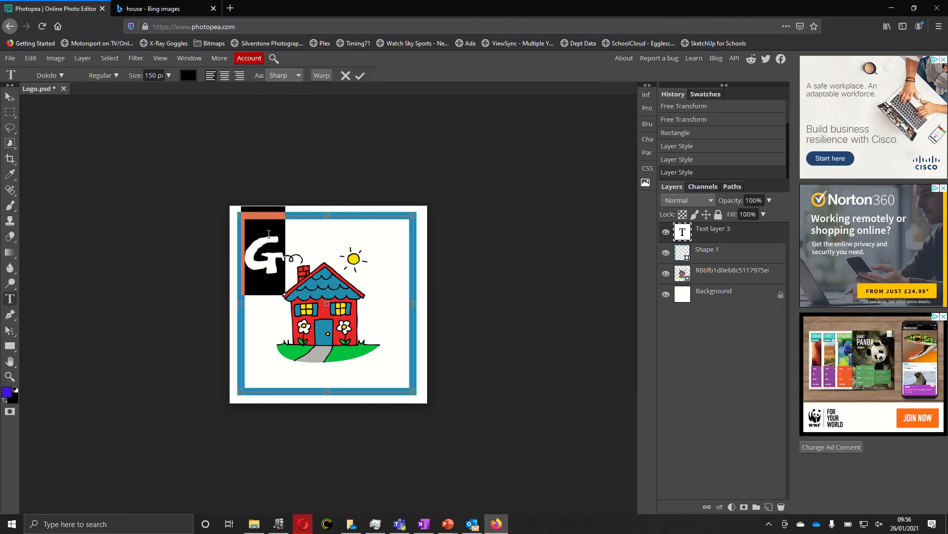
Step: Set the letter G's size to 180 px and move it up into the frame's upper-left corner
click(169, 75)
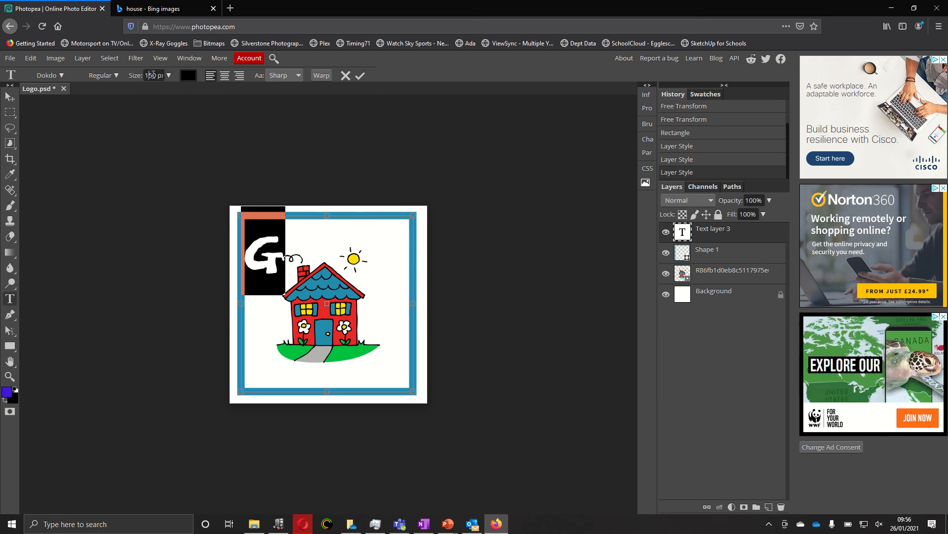
drag(155, 75, 142, 75)
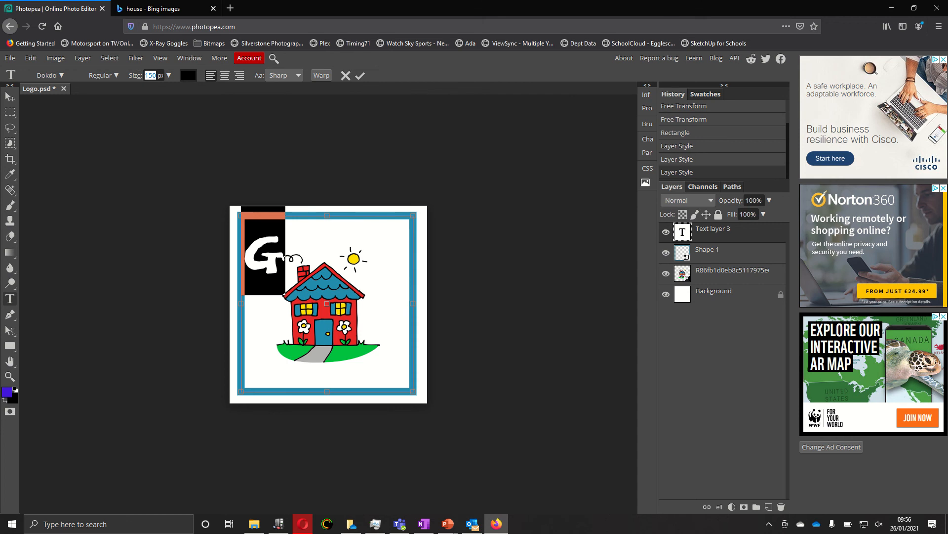
text(180)
key(Return)
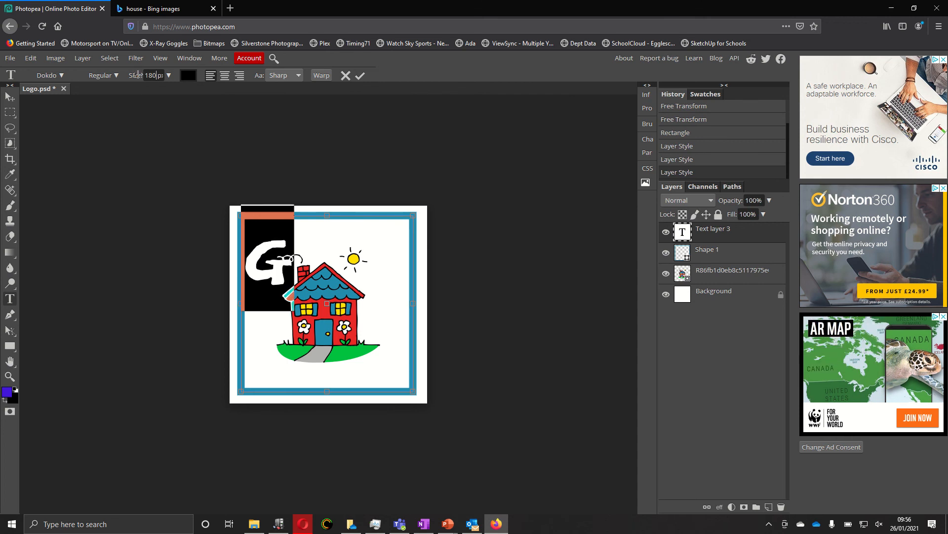
click(9, 95)
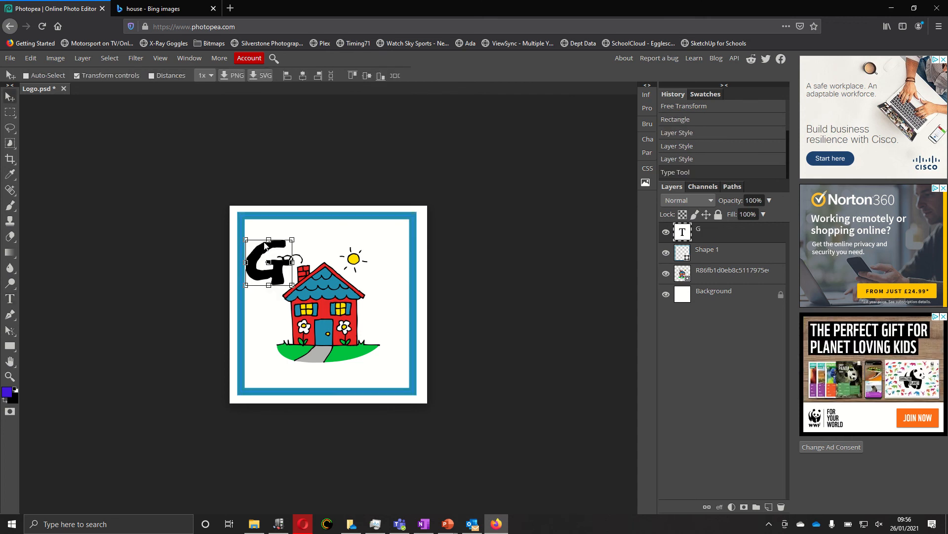
drag(265, 245, 267, 233)
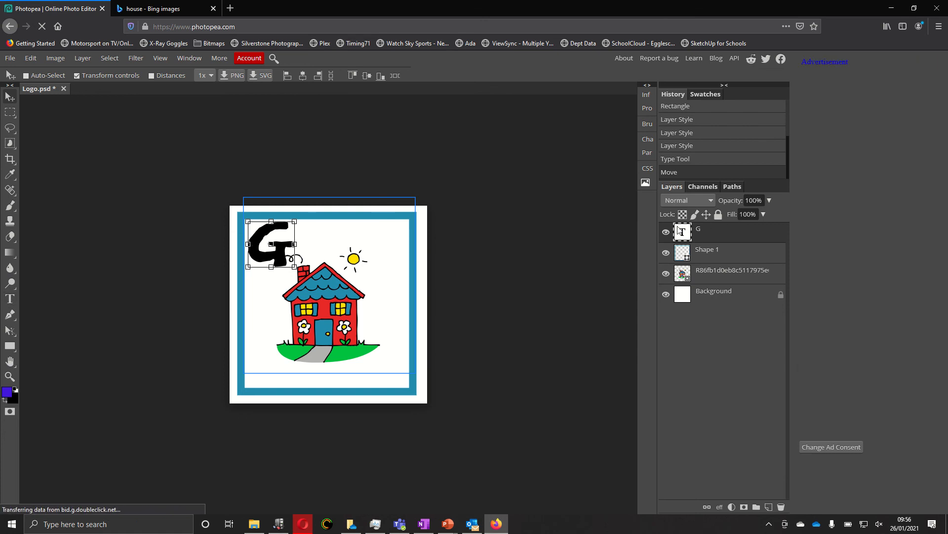
Step: Duplicate the G text layer and place the copy in the frame's lower-right corner
right_click(706, 236)
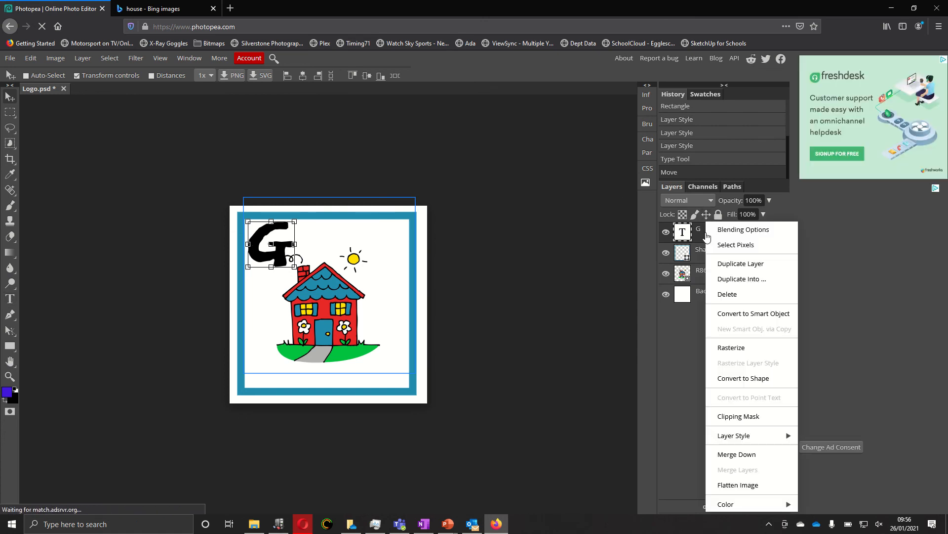
click(734, 266)
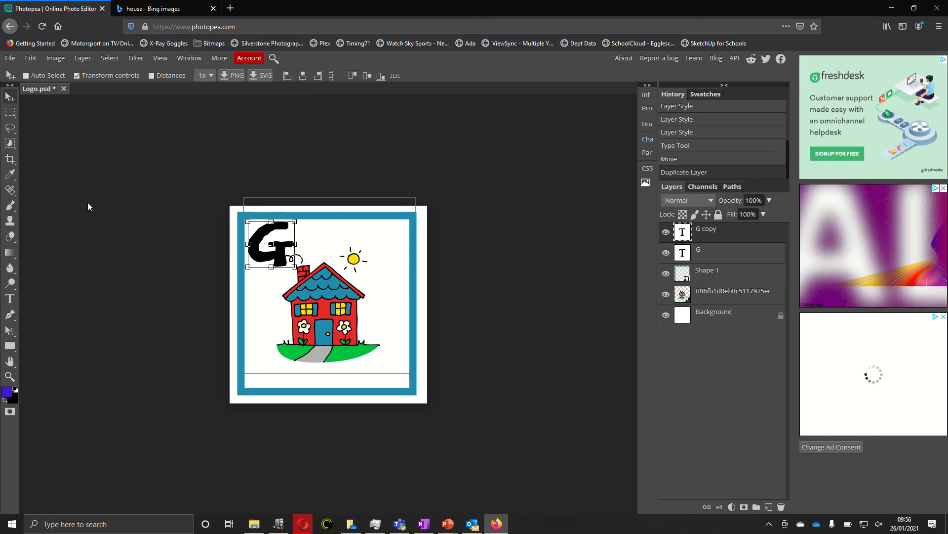
drag(275, 261, 391, 384)
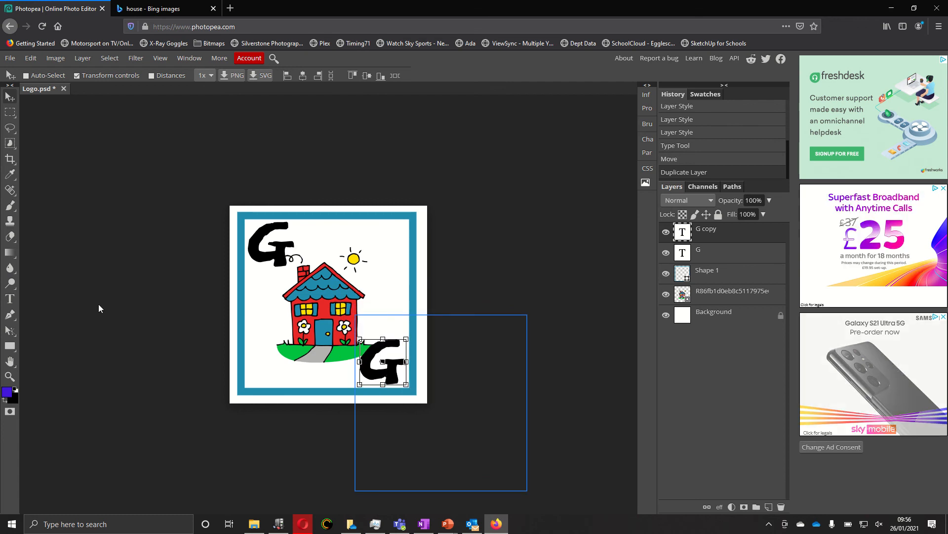
Step: Change the copied letter to D and nudge it slightly towards the frame's lower-right corner
click(10, 298)
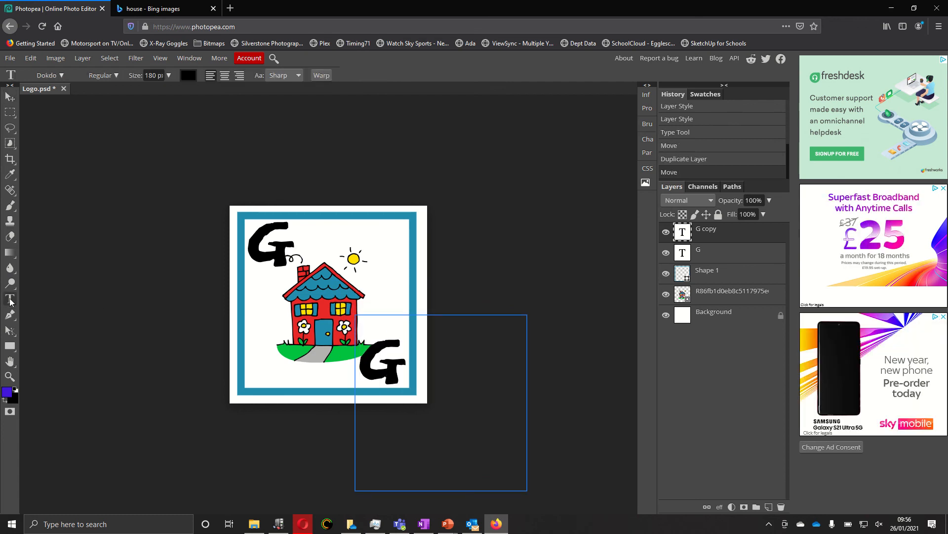
double_click(369, 357)
text(D)
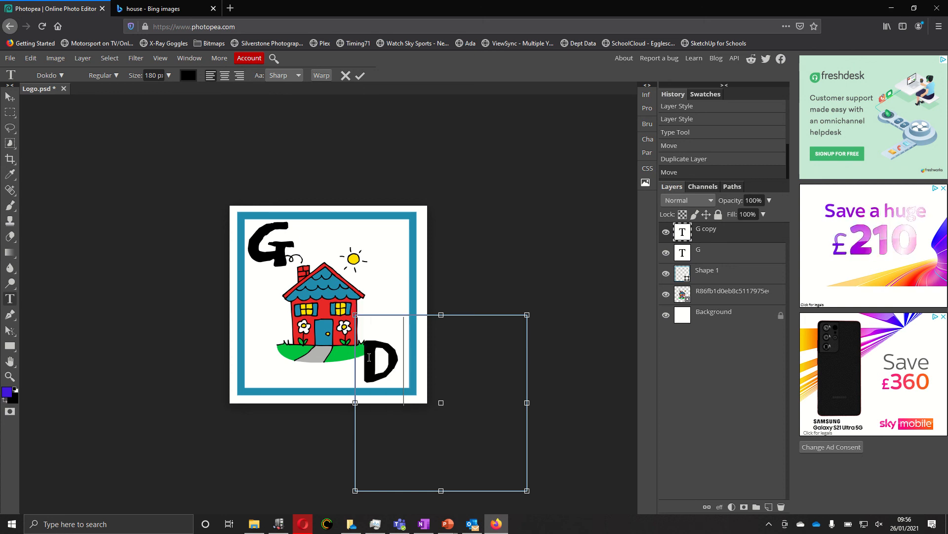
click(8, 98)
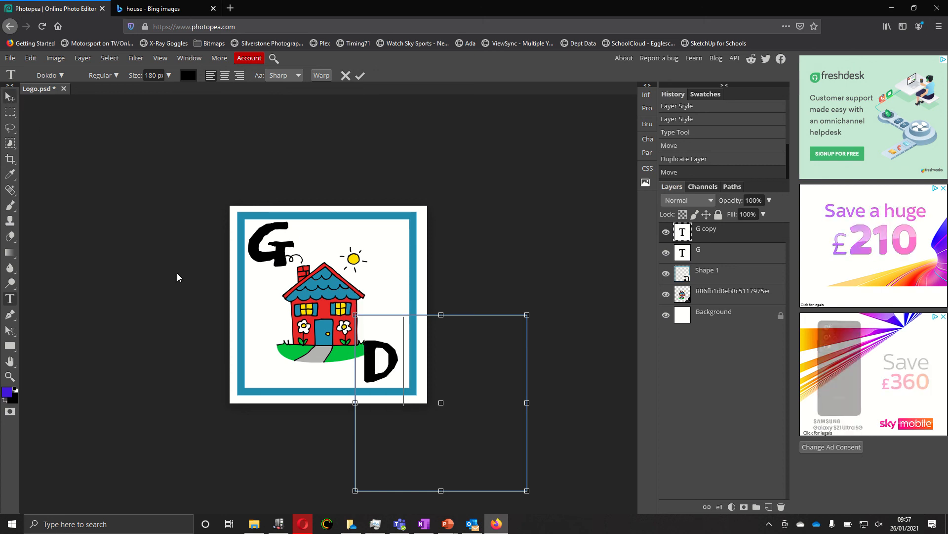
drag(374, 349, 380, 350)
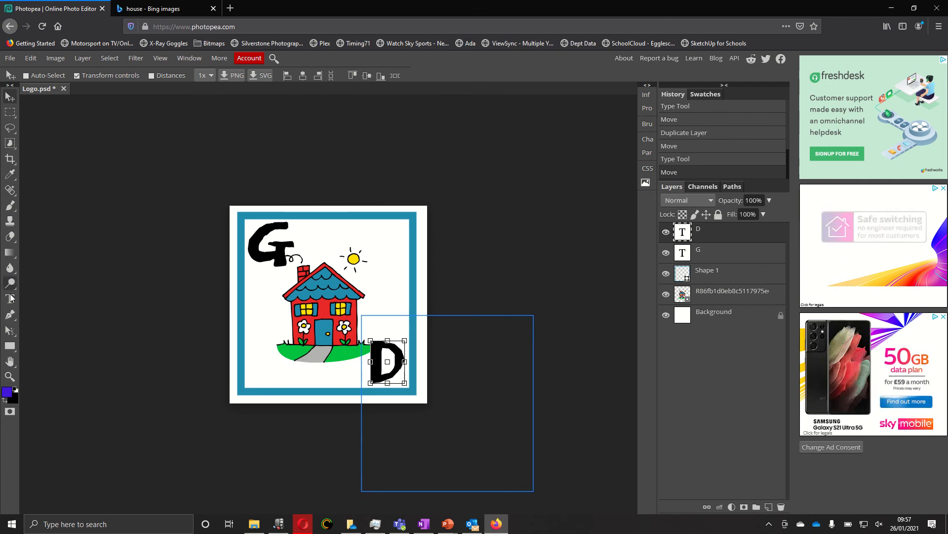
Step: Colour the letter D with the red e82828 sampled from the house's wall
key(t)
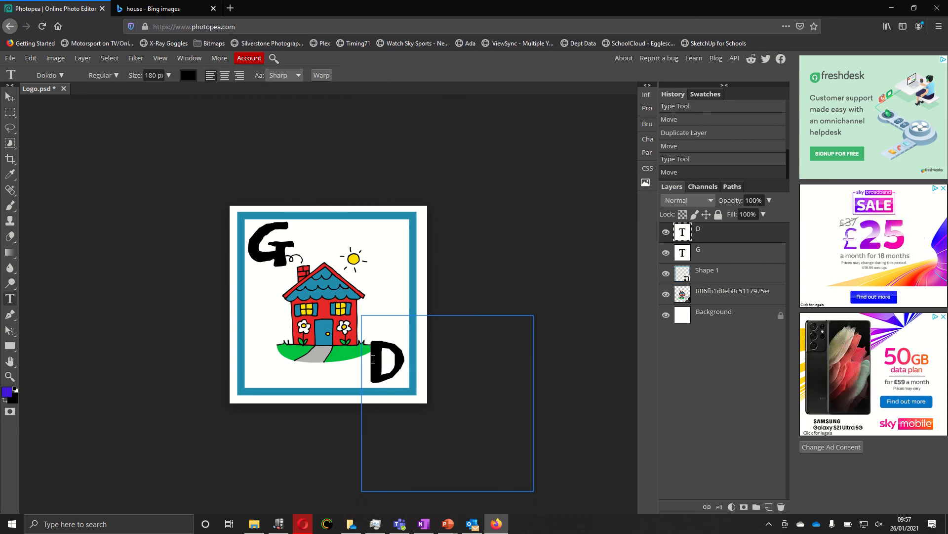
click(372, 359)
double_click(397, 358)
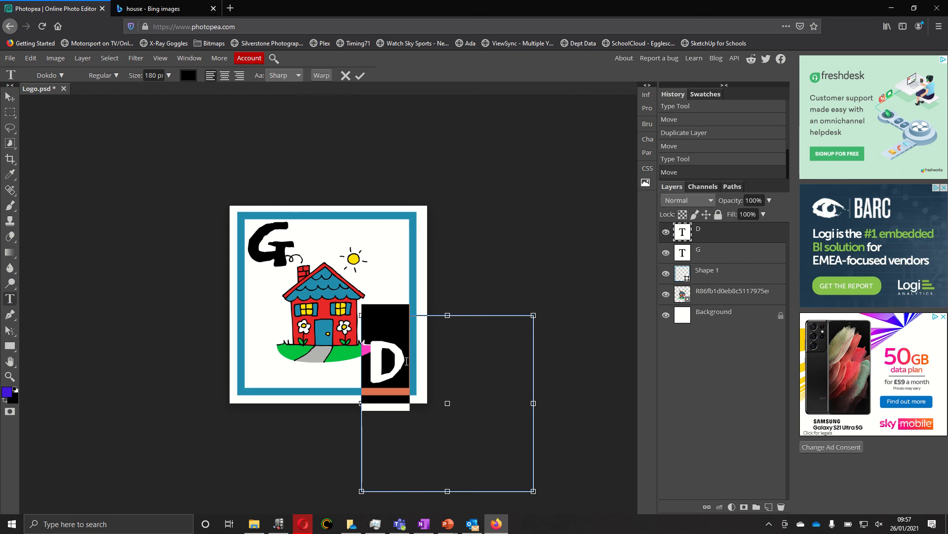
click(190, 77)
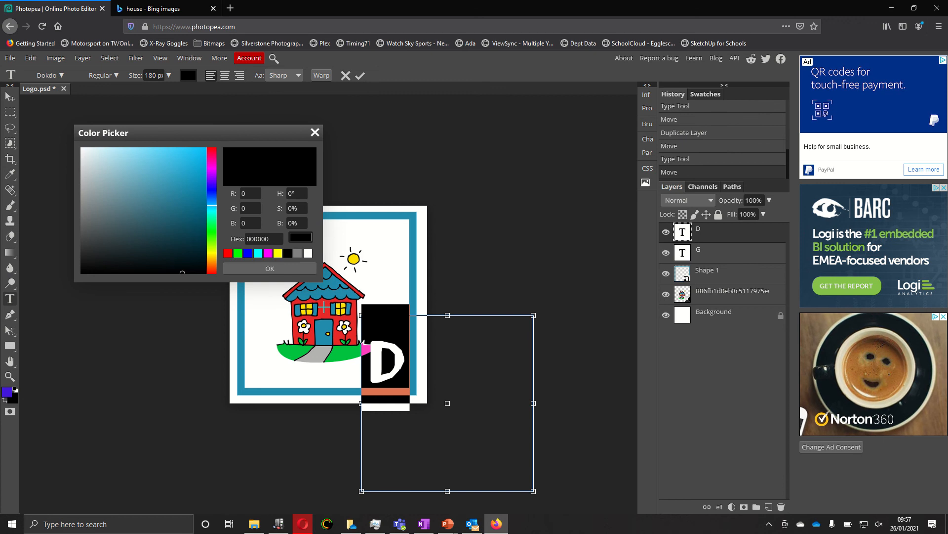
click(185, 159)
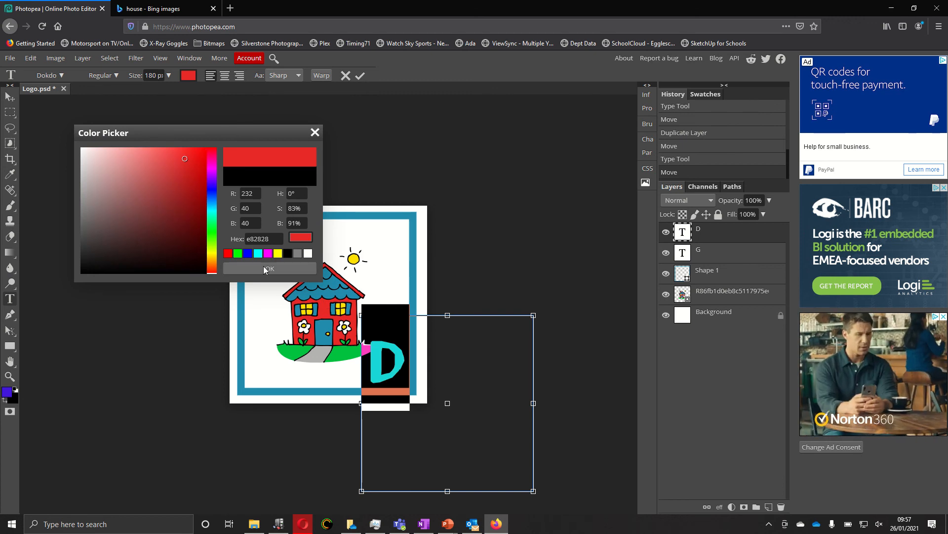
click(265, 268)
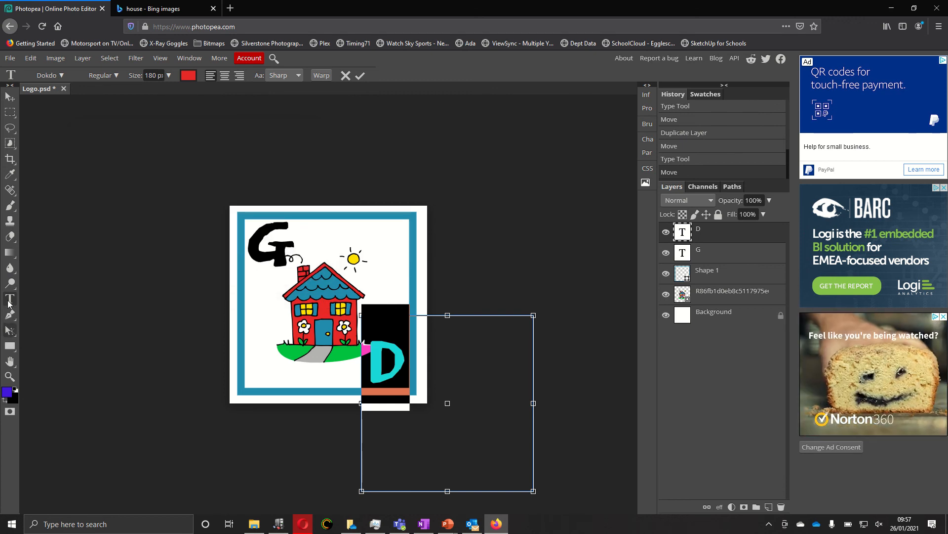
Step: Colour the letter G with the same red e82828 sampled from the house's wall
click(704, 253)
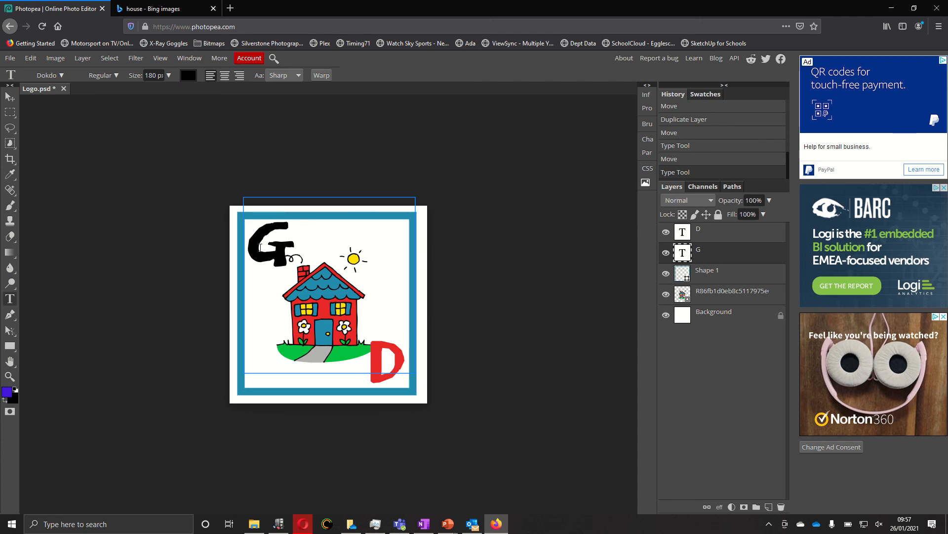
double_click(266, 249)
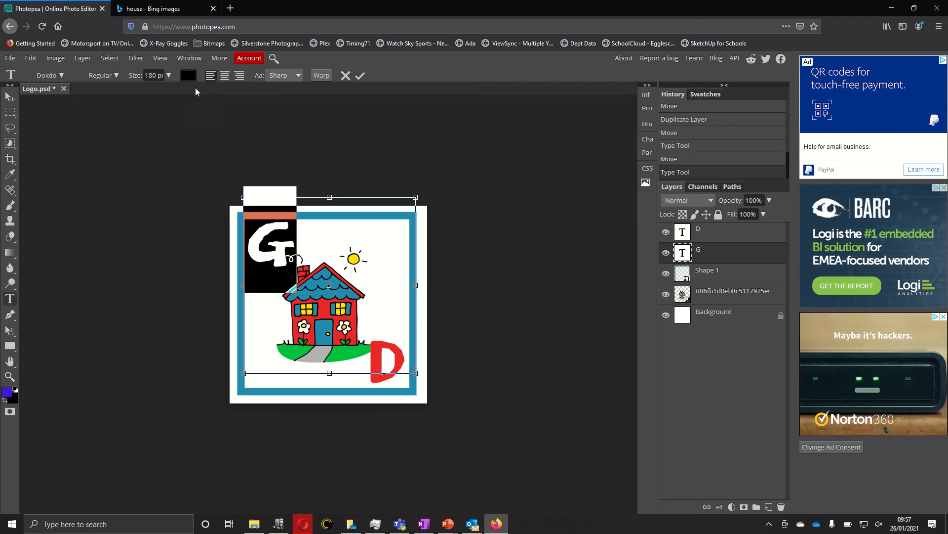
click(187, 78)
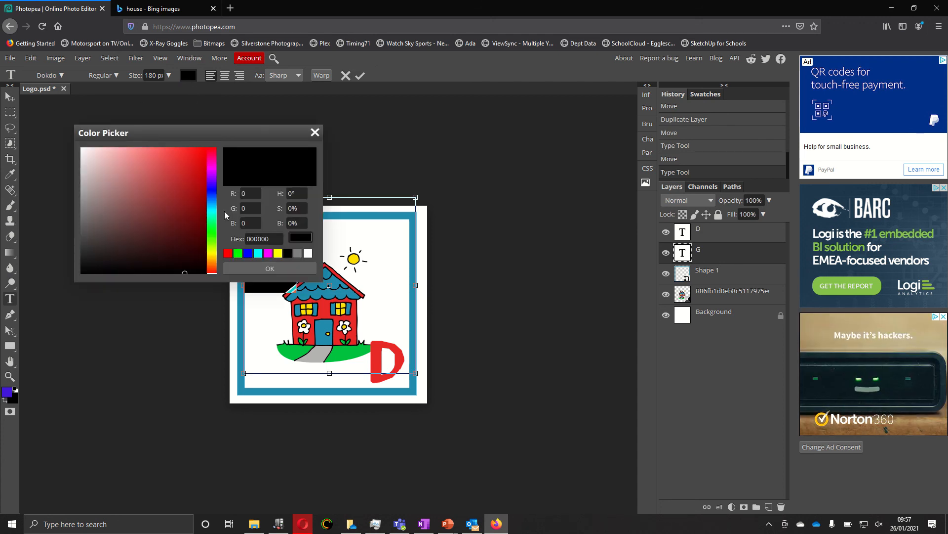
click(318, 301)
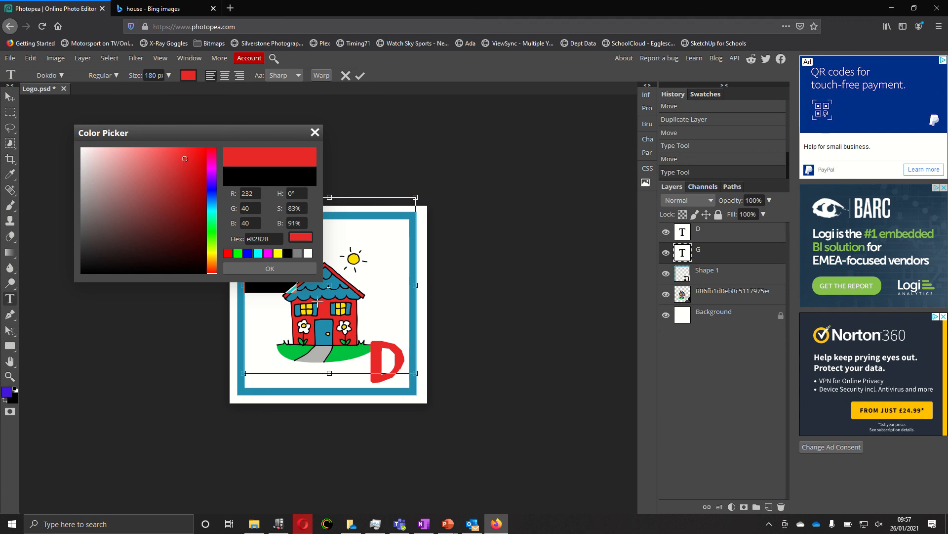
click(280, 266)
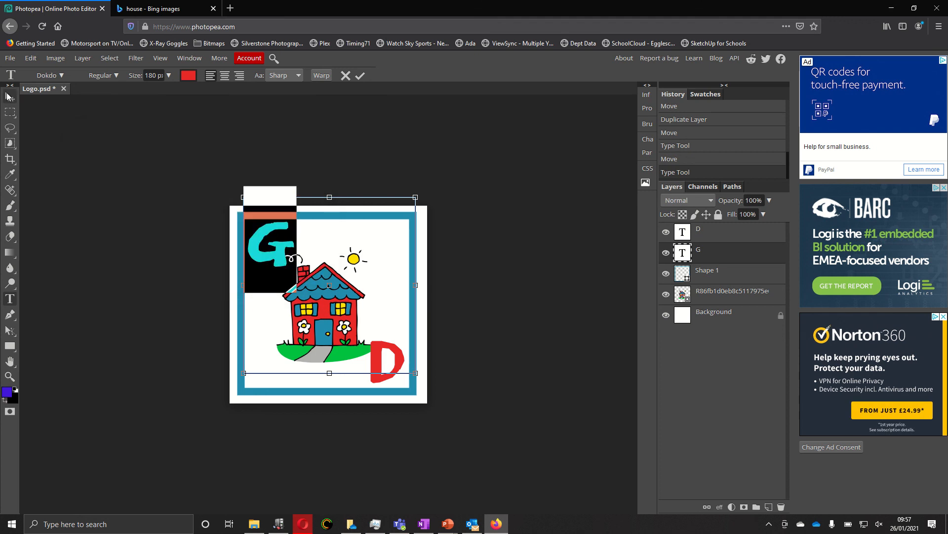
click(8, 97)
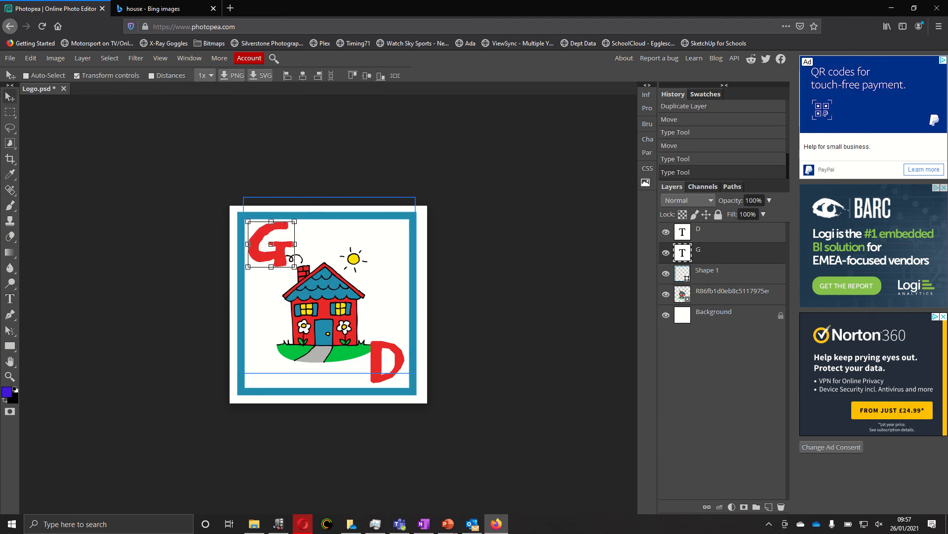
Step: Select the Background layer and turn off the transform controls for an unobstructed view of the logo
click(721, 320)
click(580, 252)
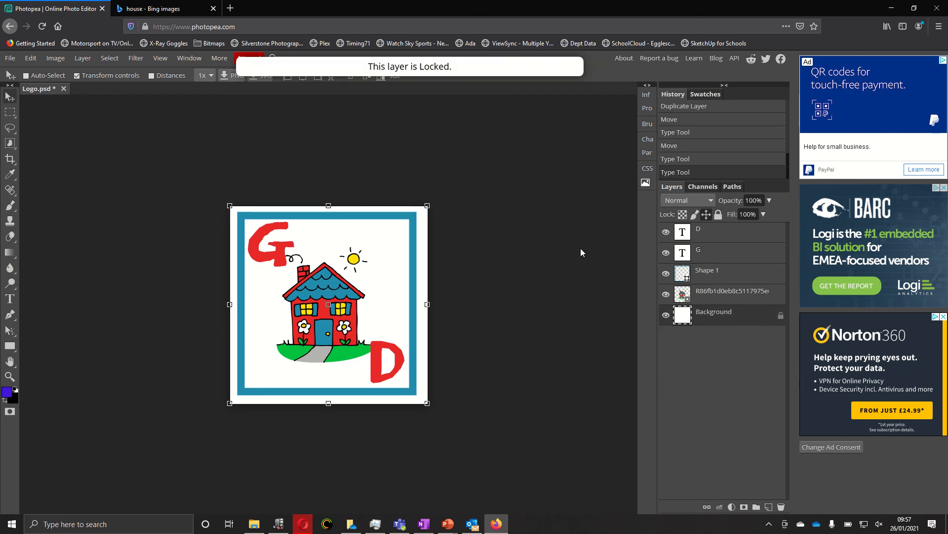
click(76, 76)
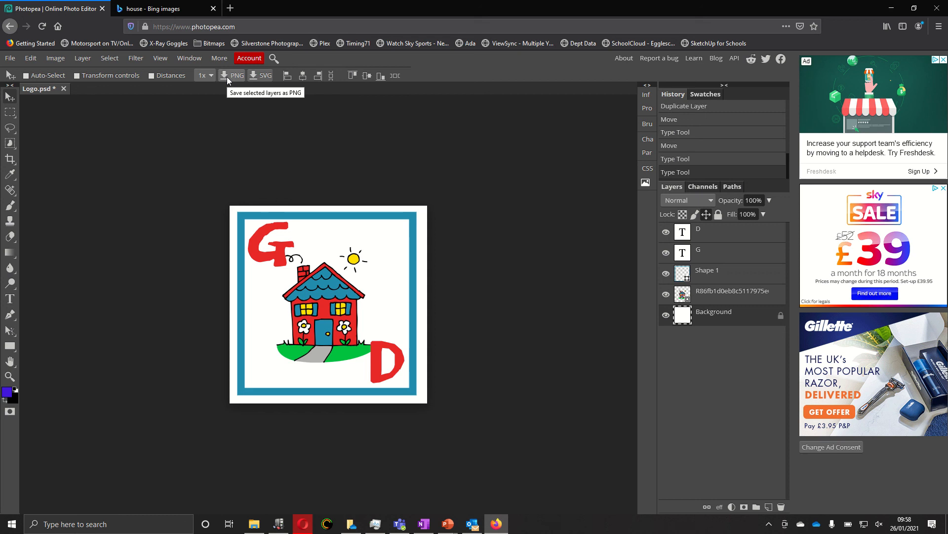
Step: Export the logo as a 400 × 400 px JPG at 70% quality and save it as Logo.jpg
click(11, 59)
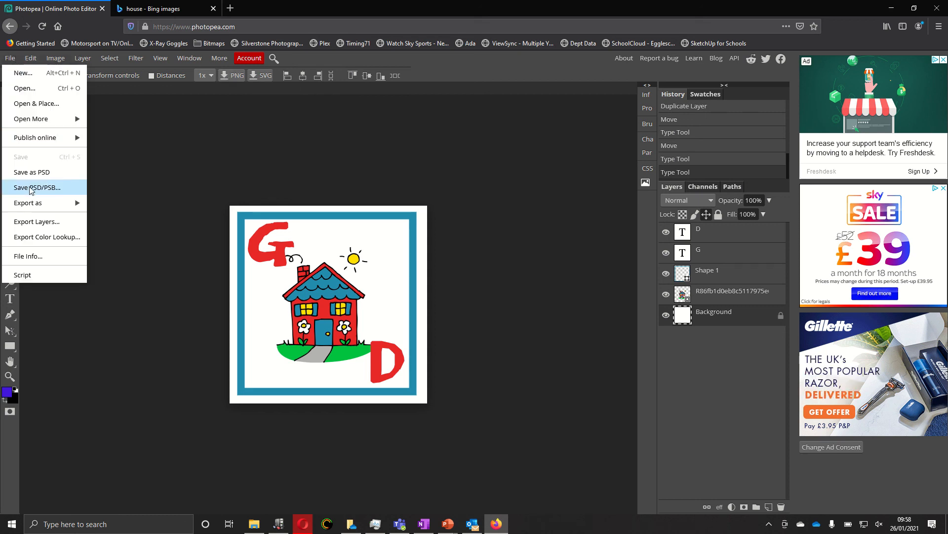
mouse_move(39, 204)
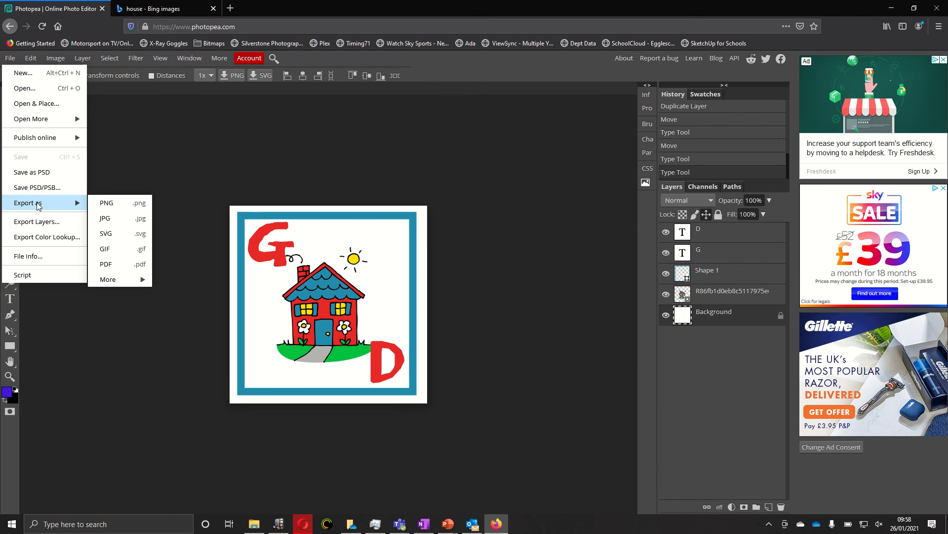
click(116, 221)
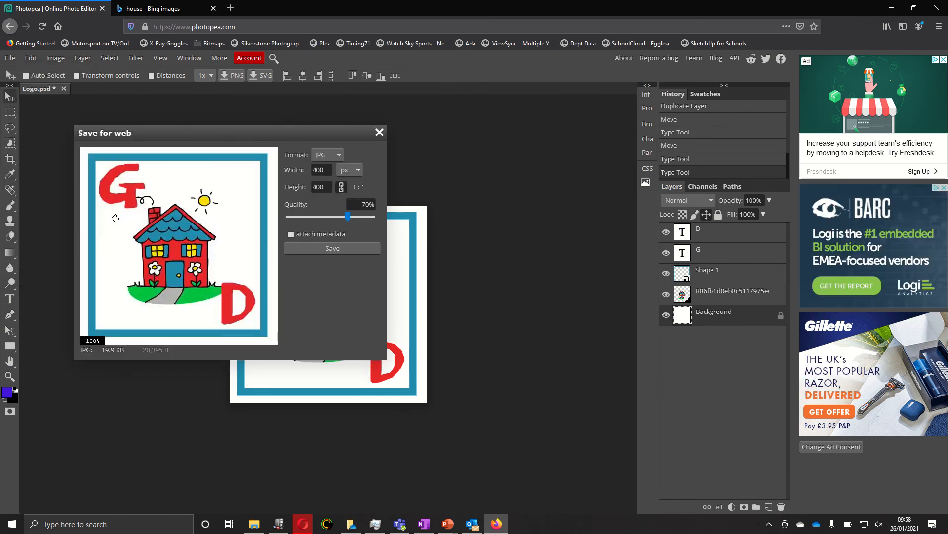
click(315, 250)
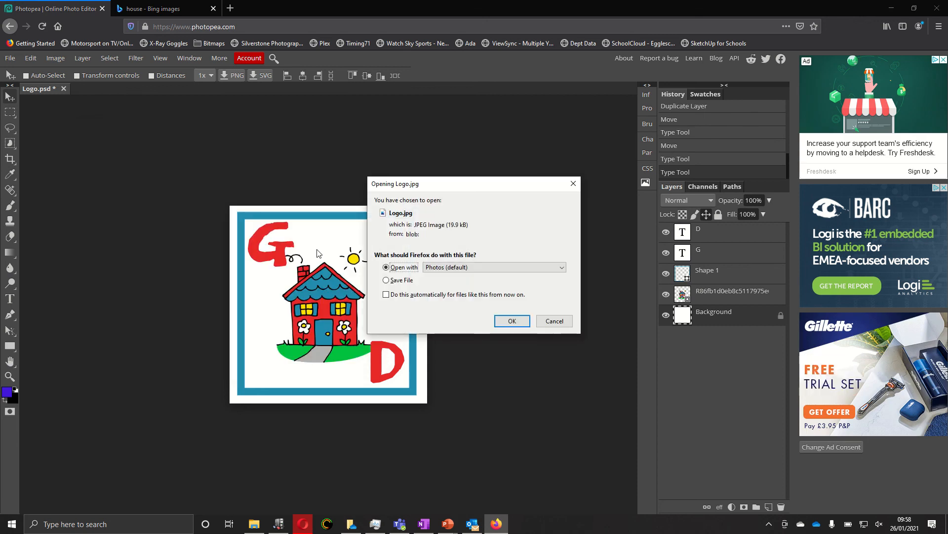
click(388, 281)
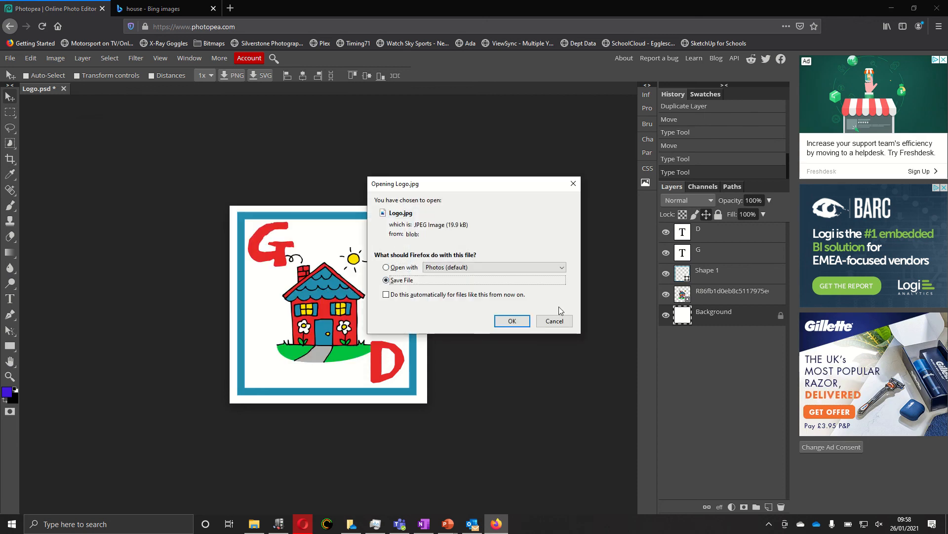
click(513, 322)
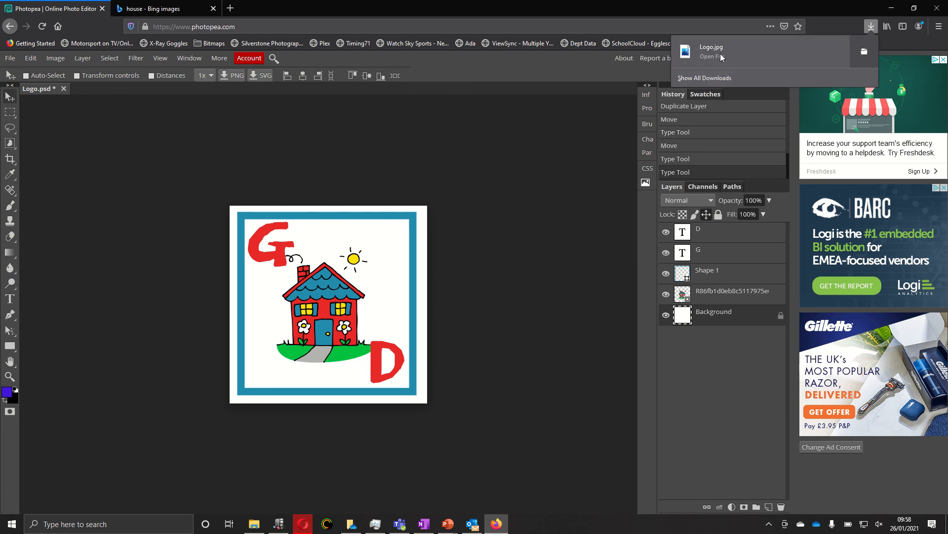
click(341, 156)
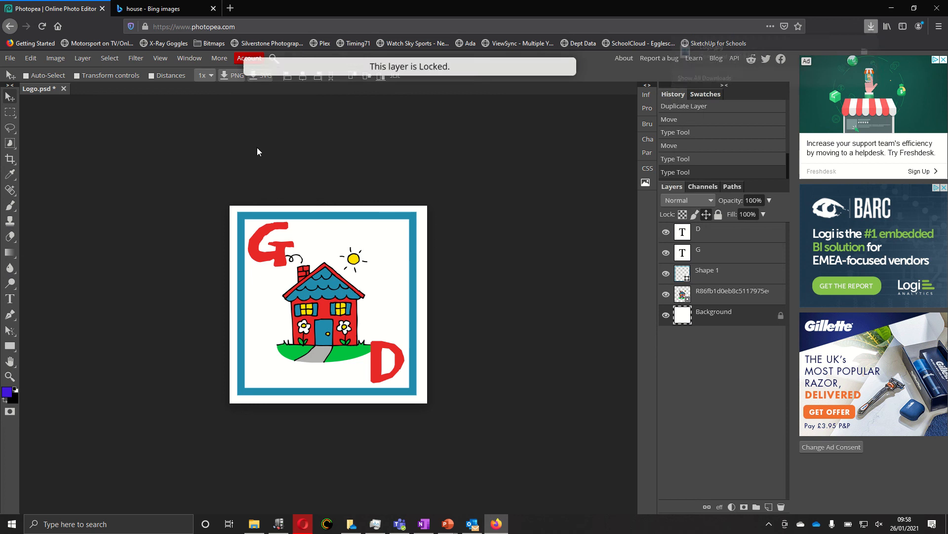
Step: Publish the logo online as a JPG at Imgur, opening the blocked pop-up and agreeing to the site's privacy notice
click(9, 59)
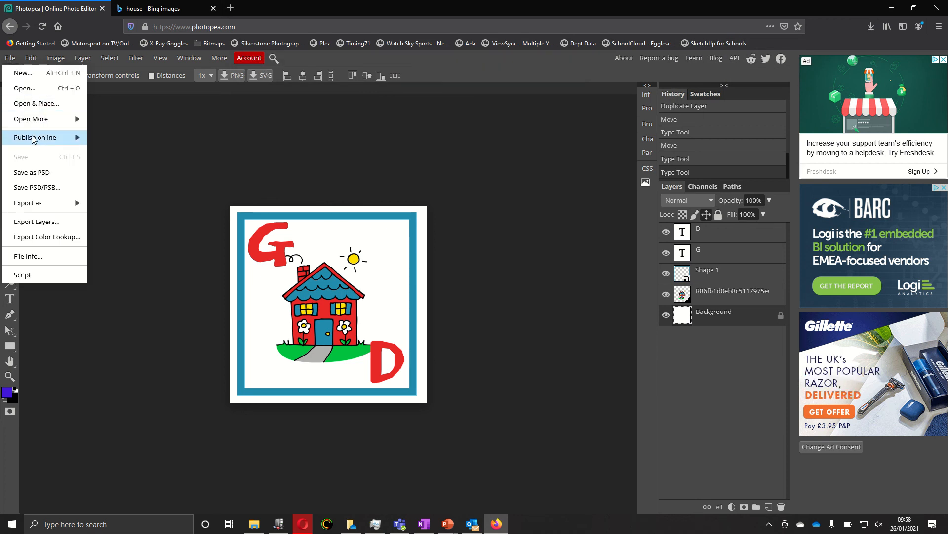
mouse_move(33, 141)
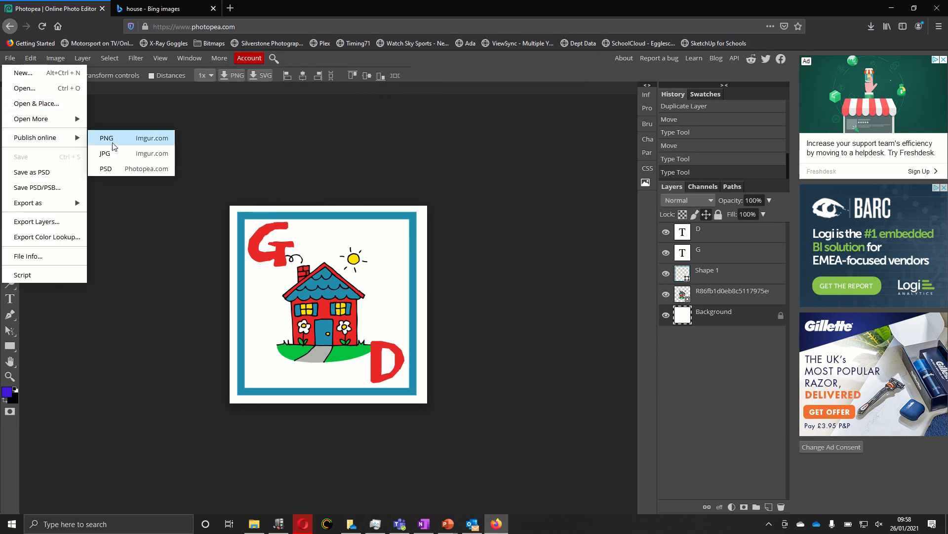
click(119, 154)
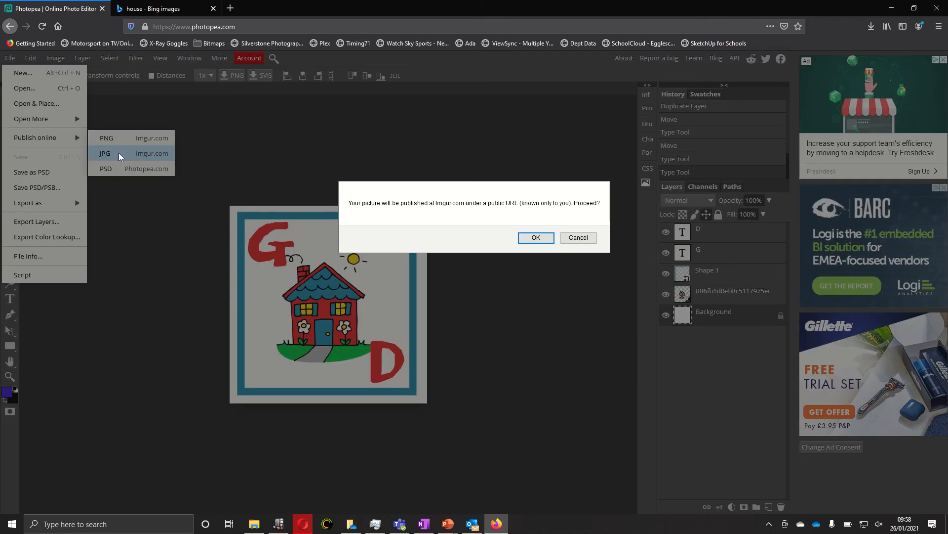
click(536, 239)
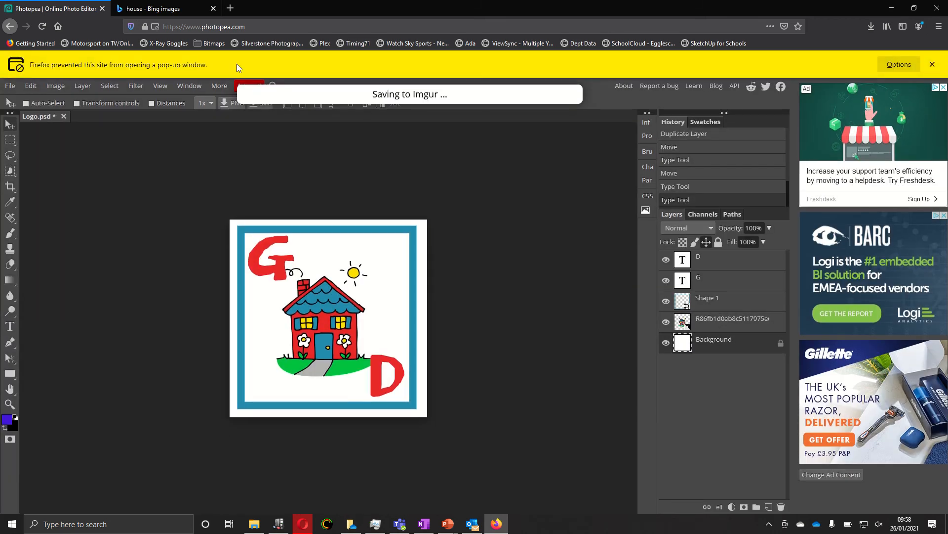
click(897, 65)
click(866, 79)
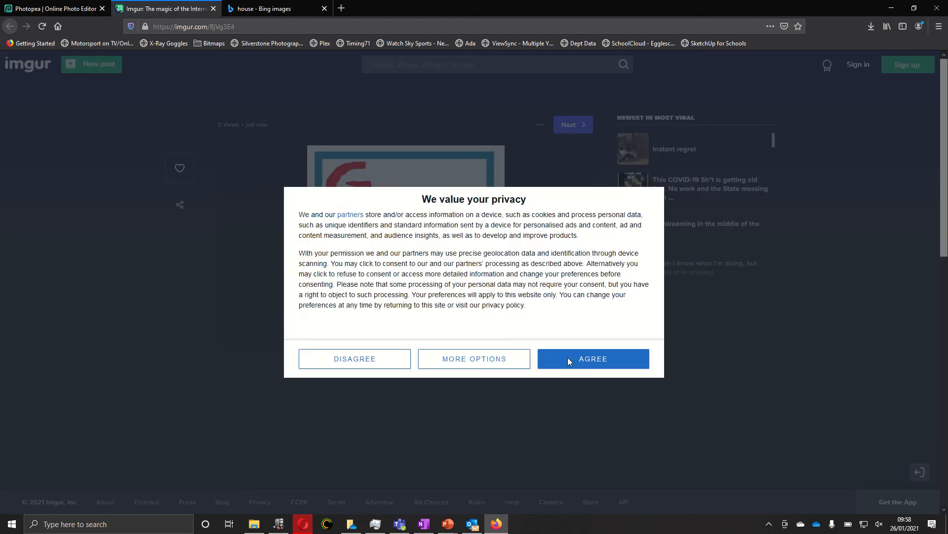
click(588, 360)
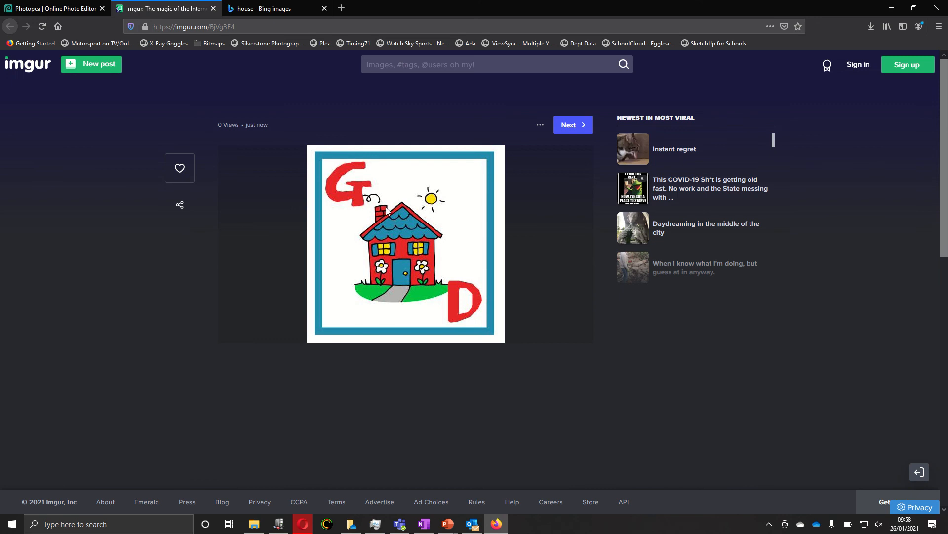
right_click(369, 220)
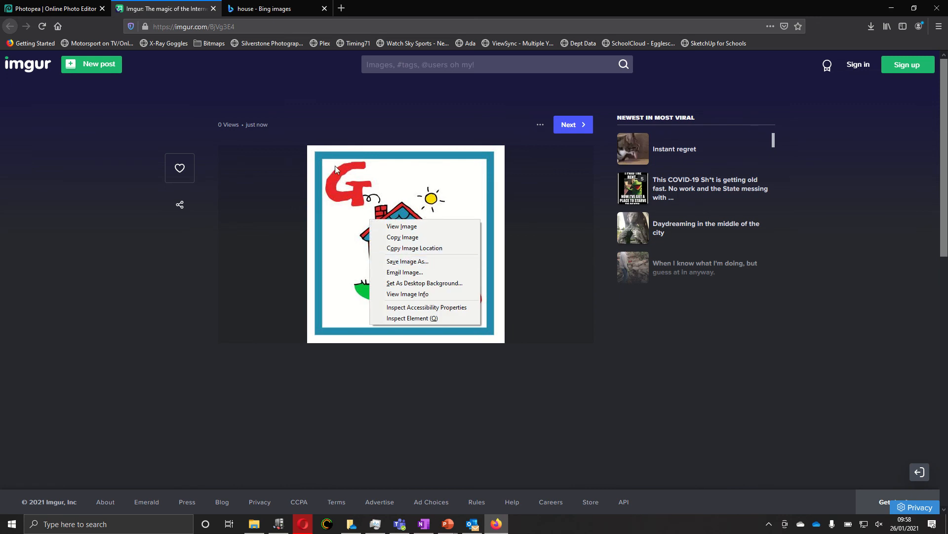
click(354, 103)
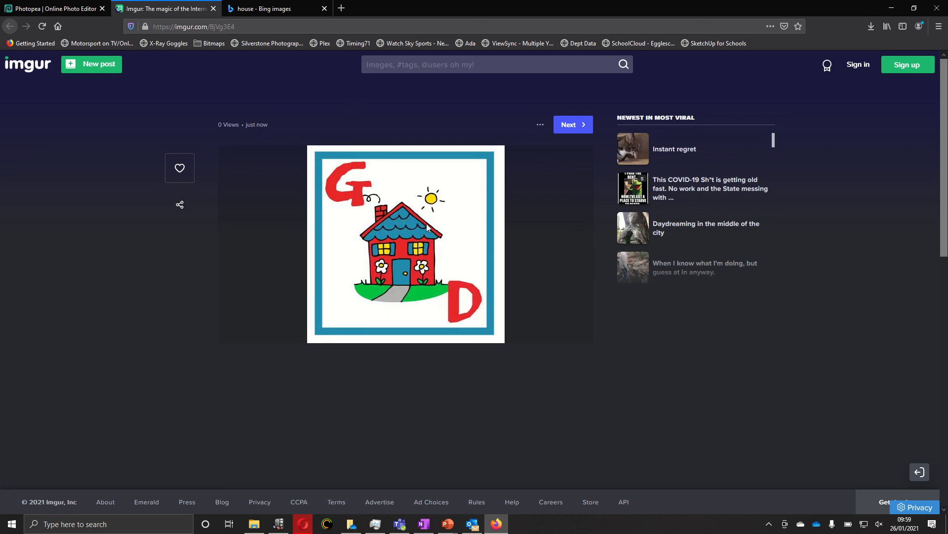